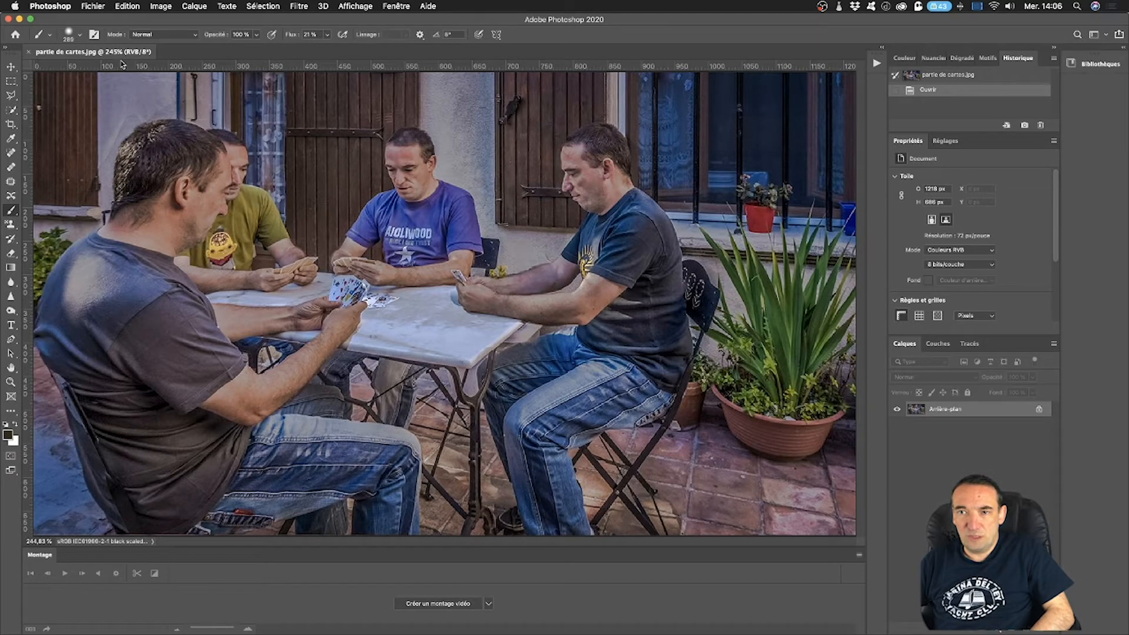
Load clone-2.jpg through clone-6.jpg as a layer stack in a new document, with automatic alignment of the source images enabled.
click(90, 5)
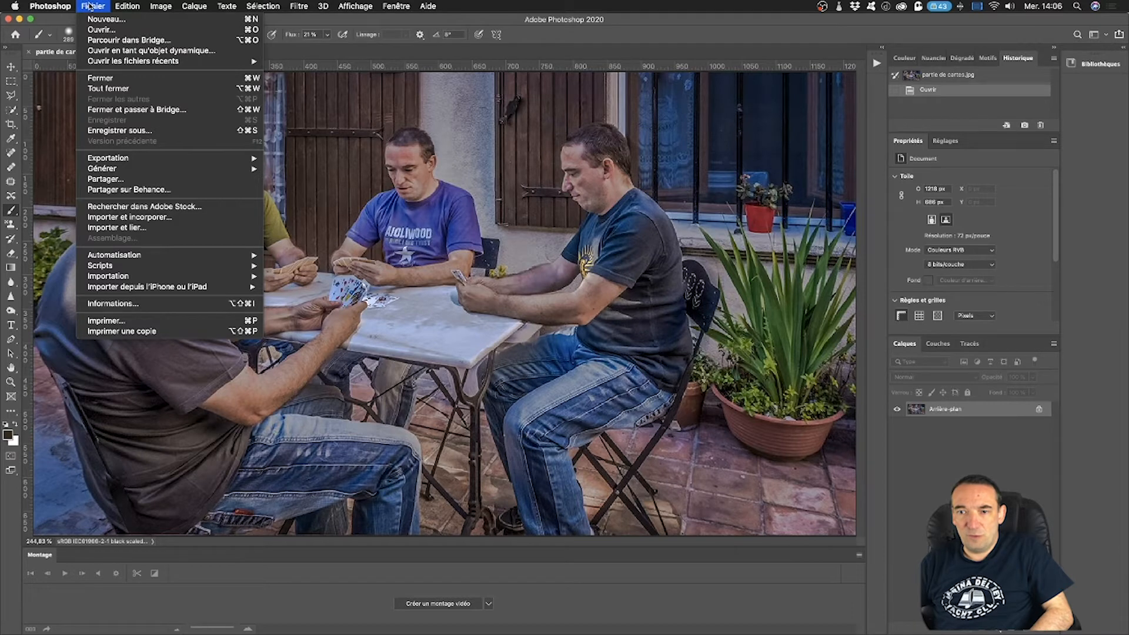
mouse_move(158, 268)
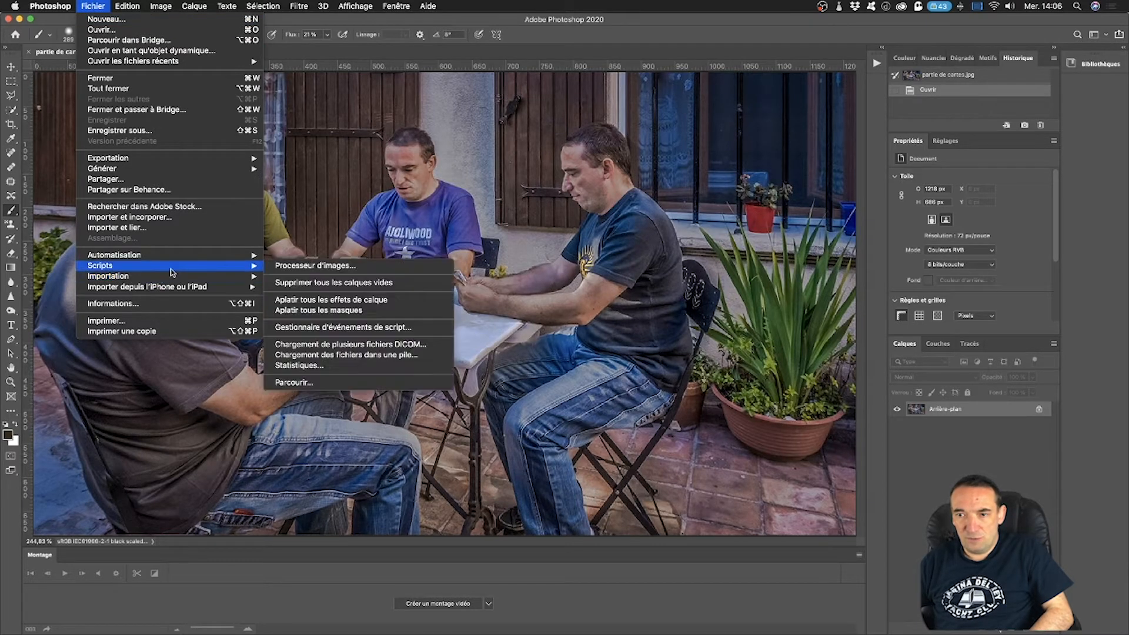
click(339, 356)
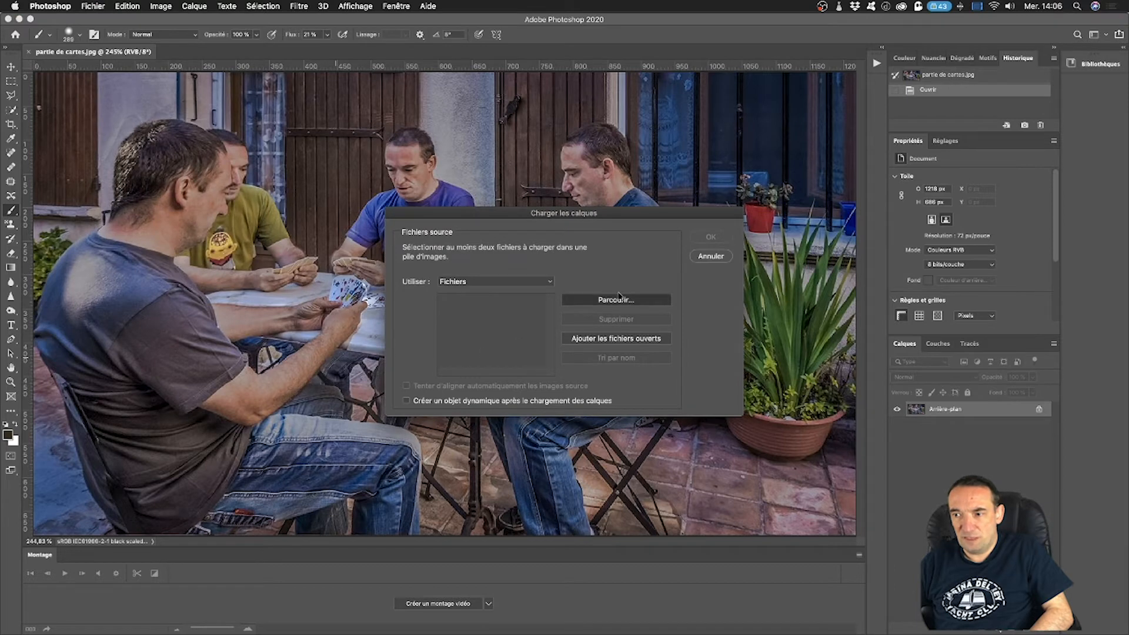
click(618, 300)
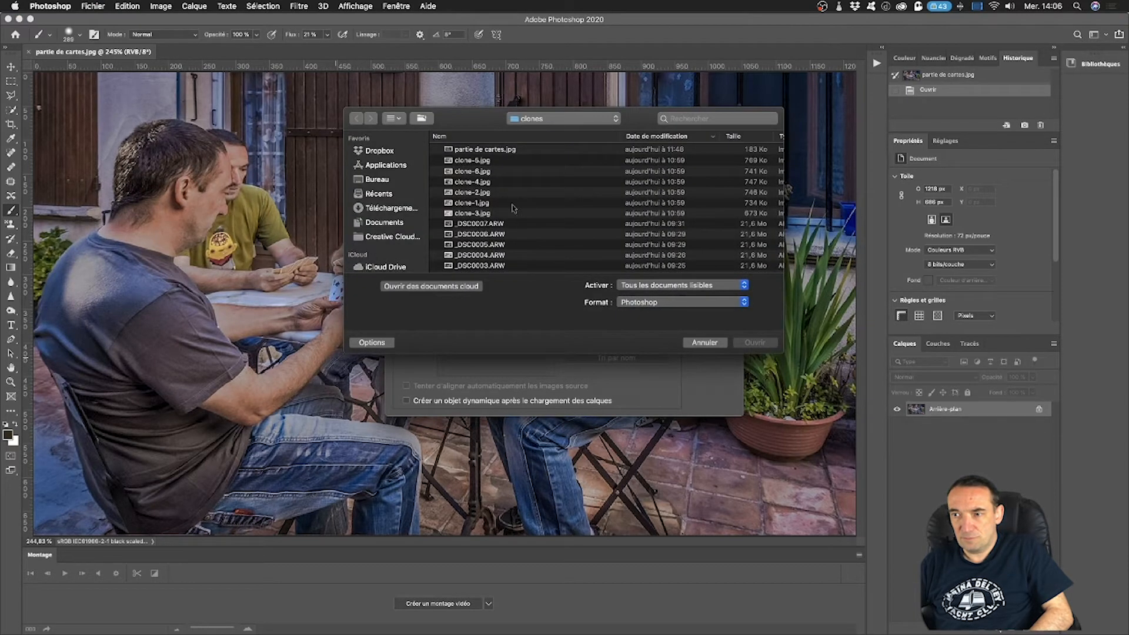
click(506, 215)
shift+click(518, 161)
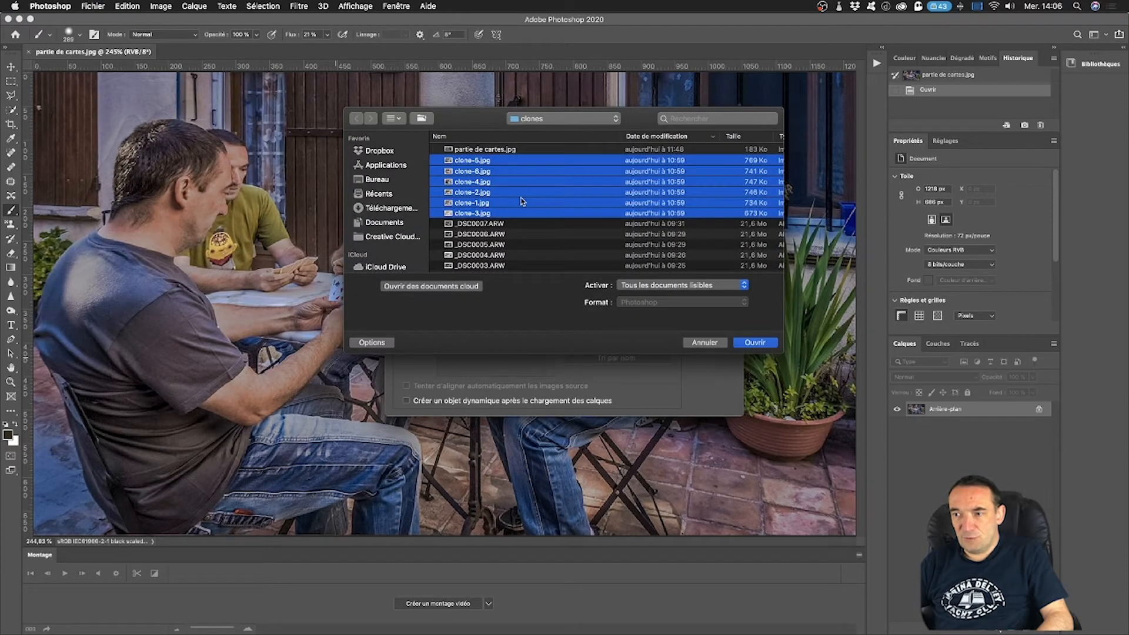
super+click(465, 205)
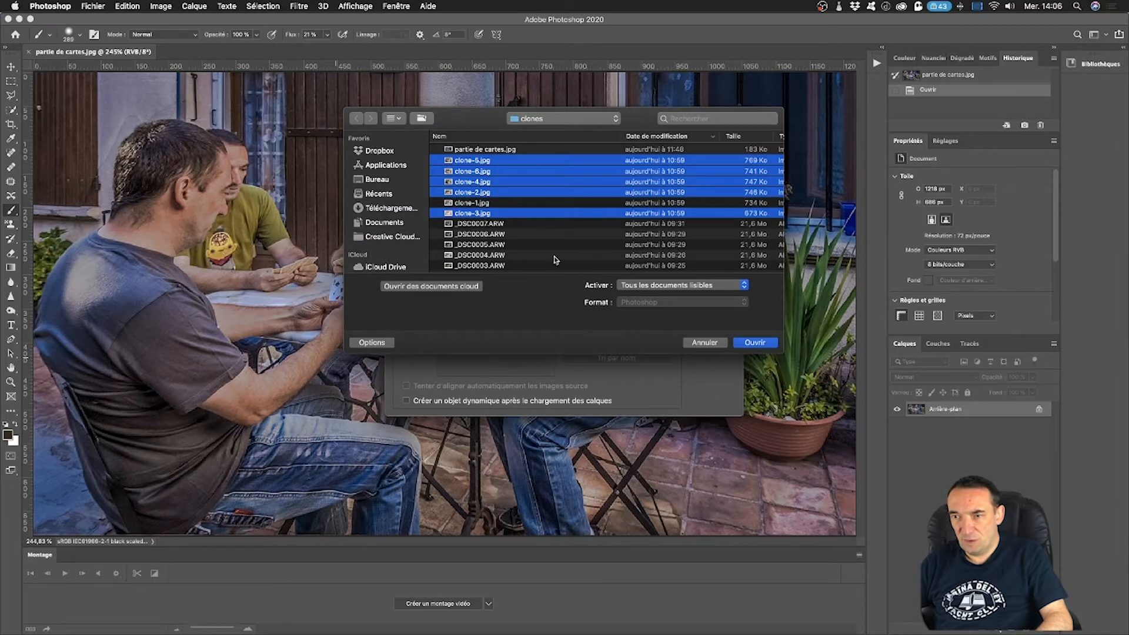
click(755, 342)
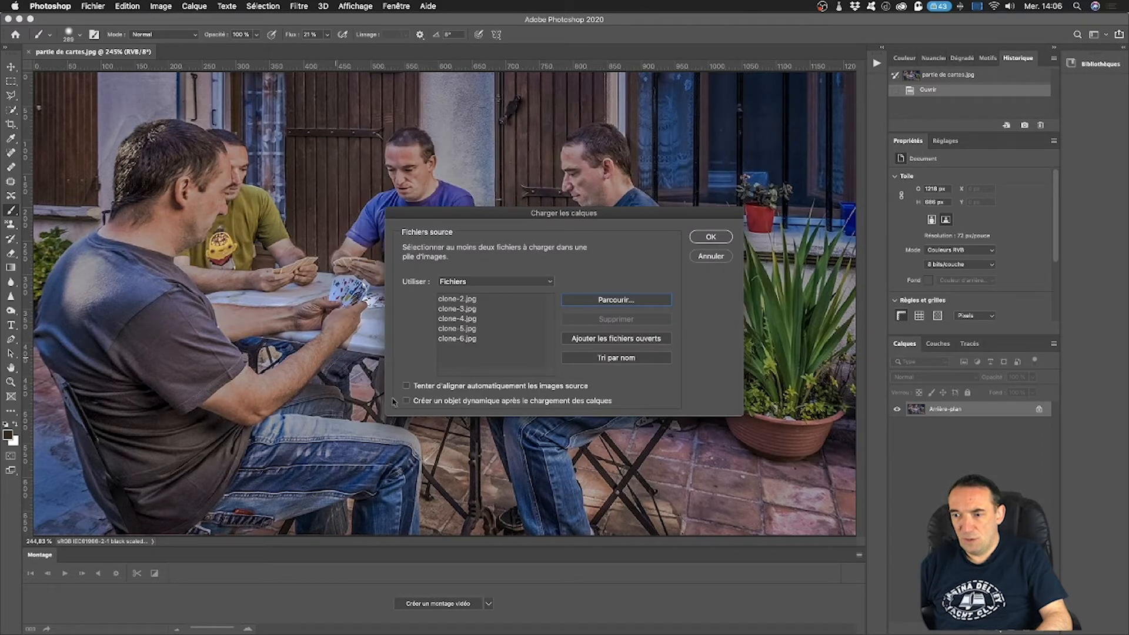
click(419, 388)
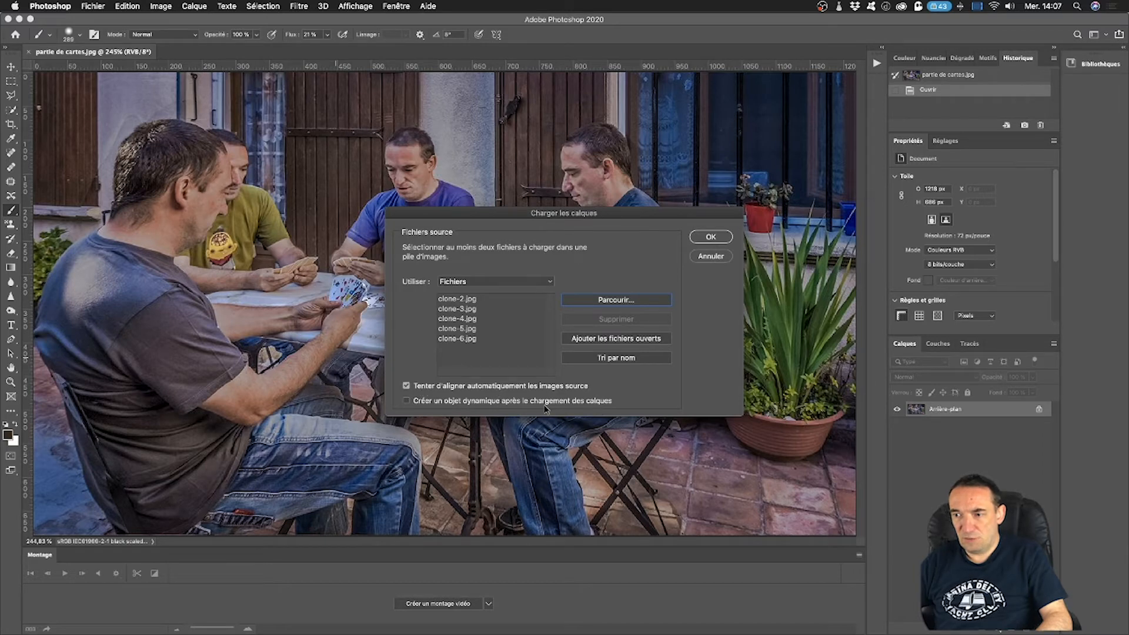
click(710, 236)
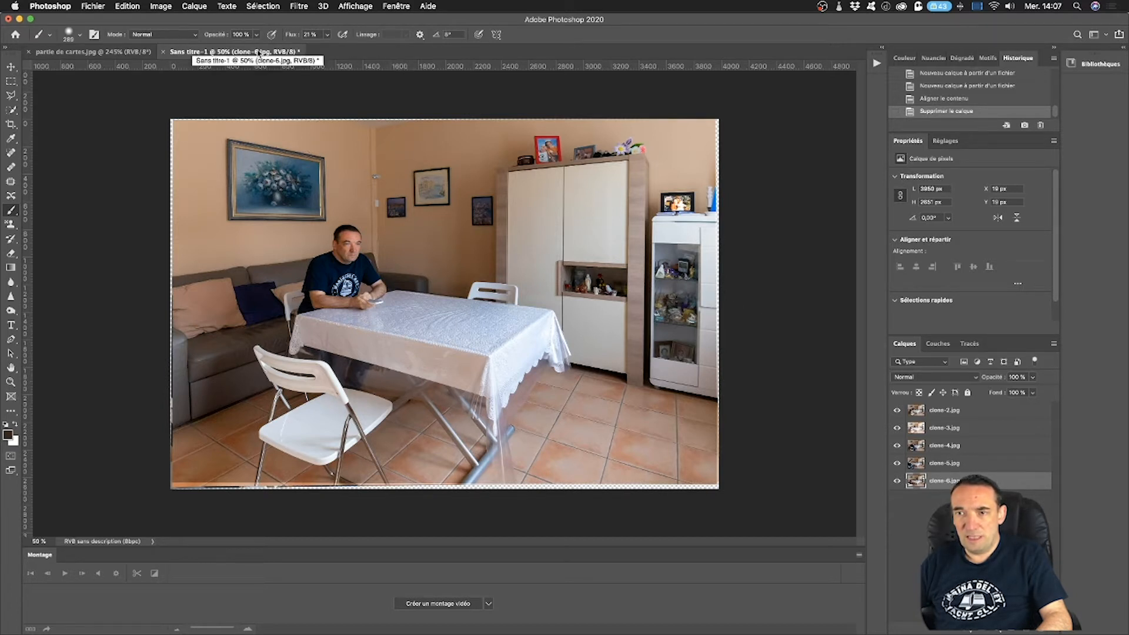
click(126, 7)
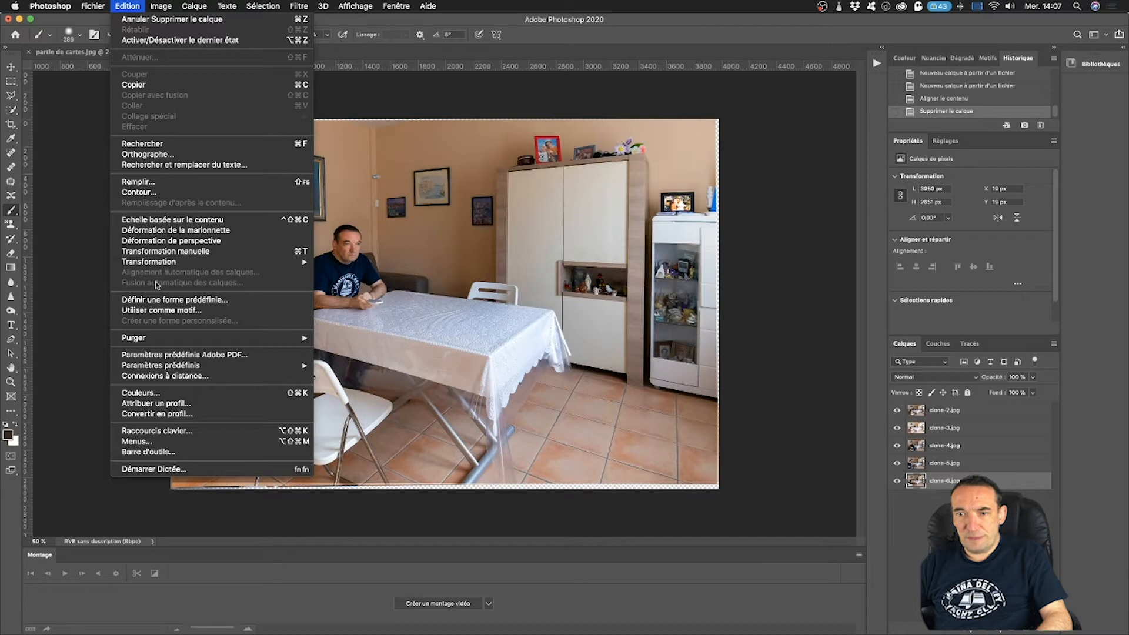
click(926, 507)
click(925, 508)
click(970, 412)
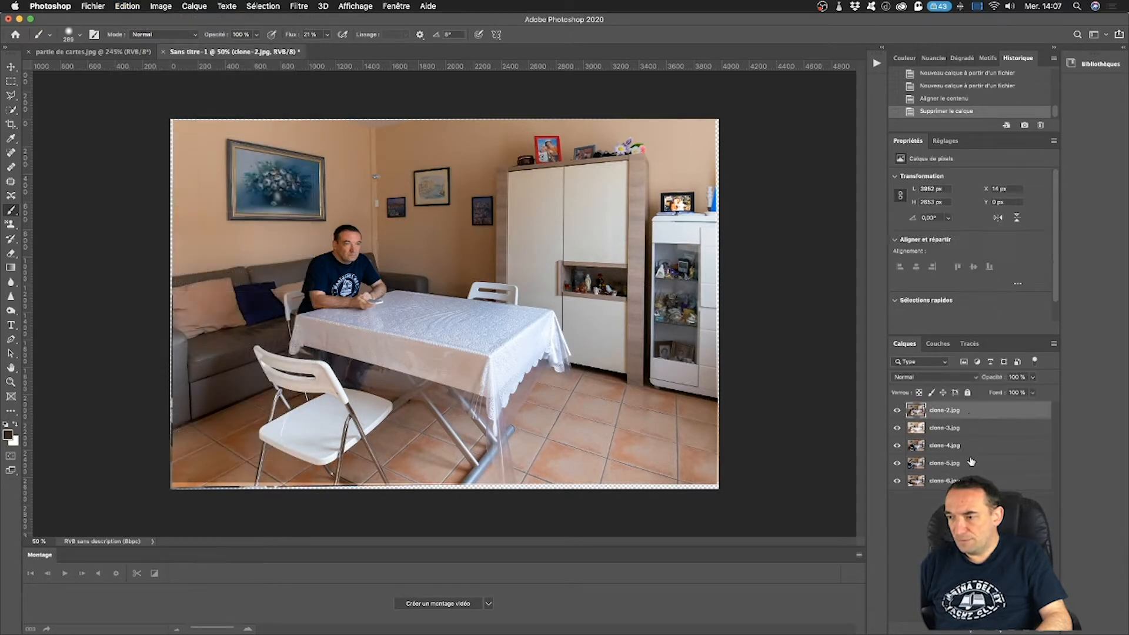
shift+click(941, 481)
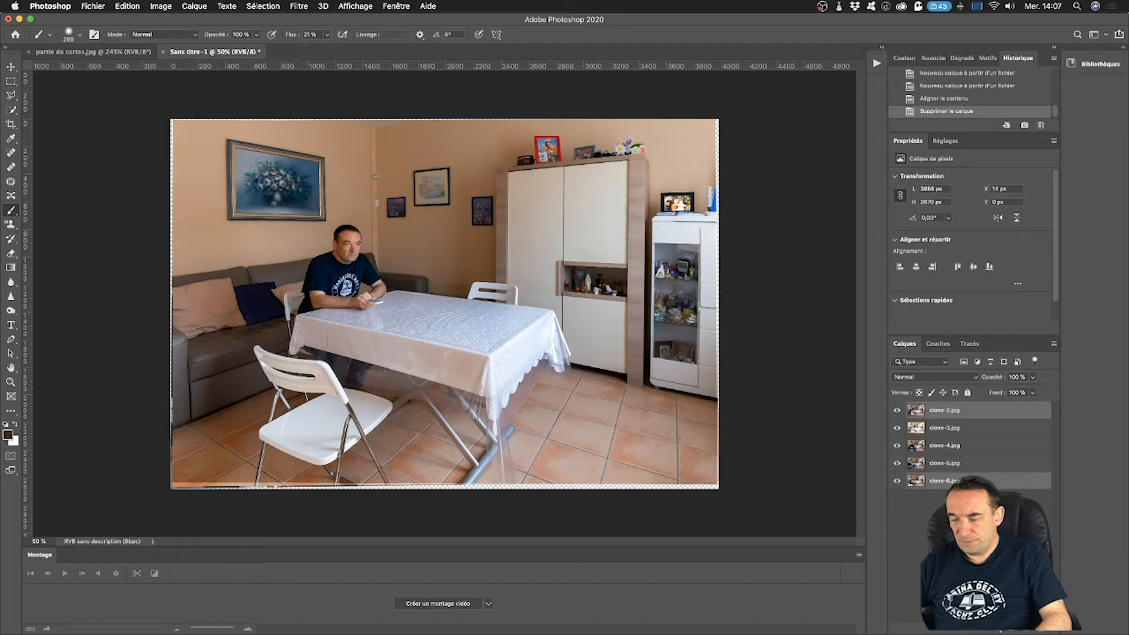
click(941, 480)
shift+click(977, 412)
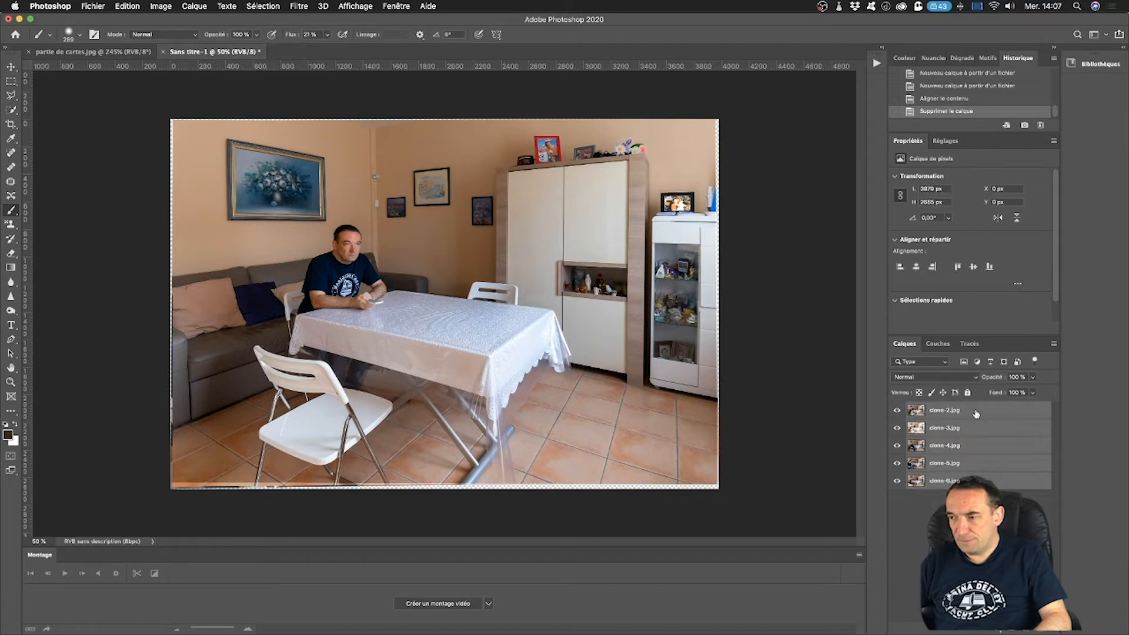
click(123, 5)
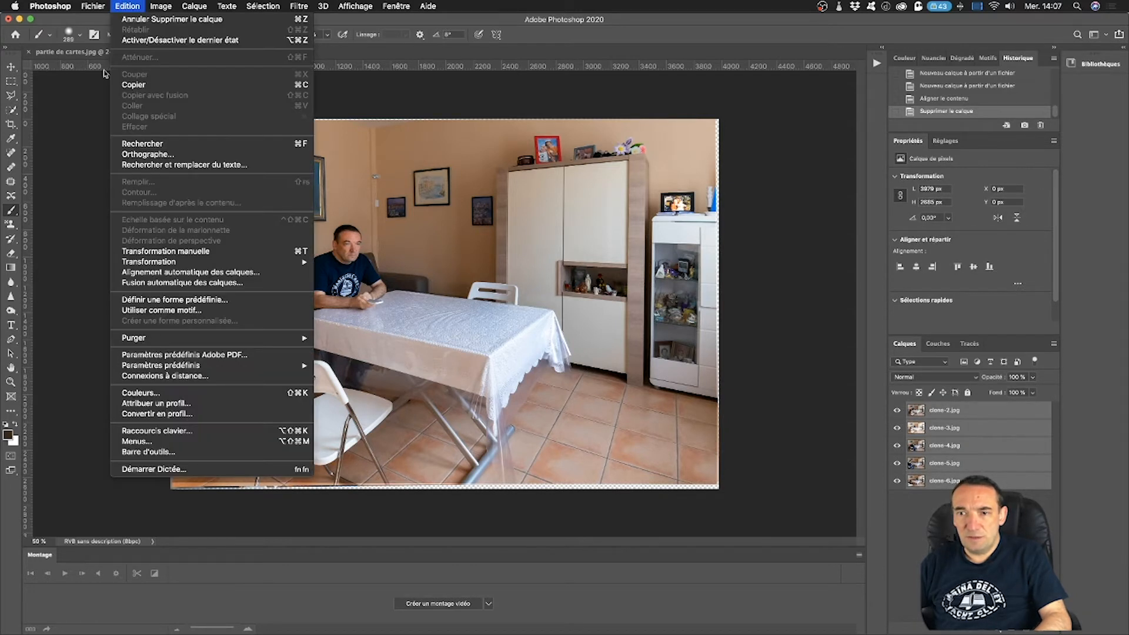
click(199, 274)
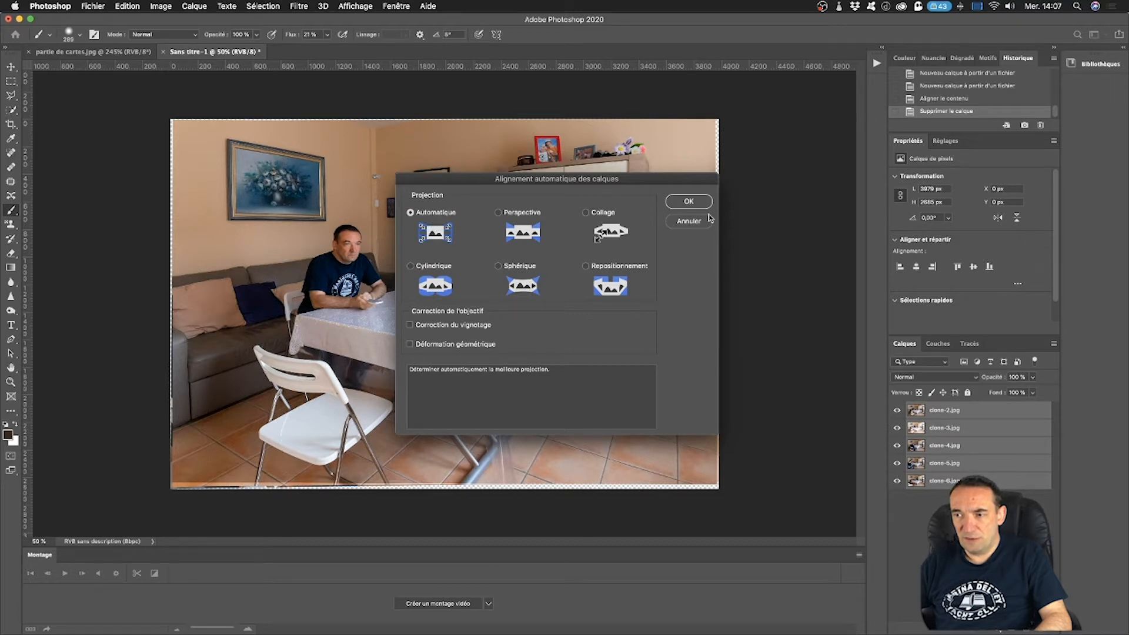
click(694, 228)
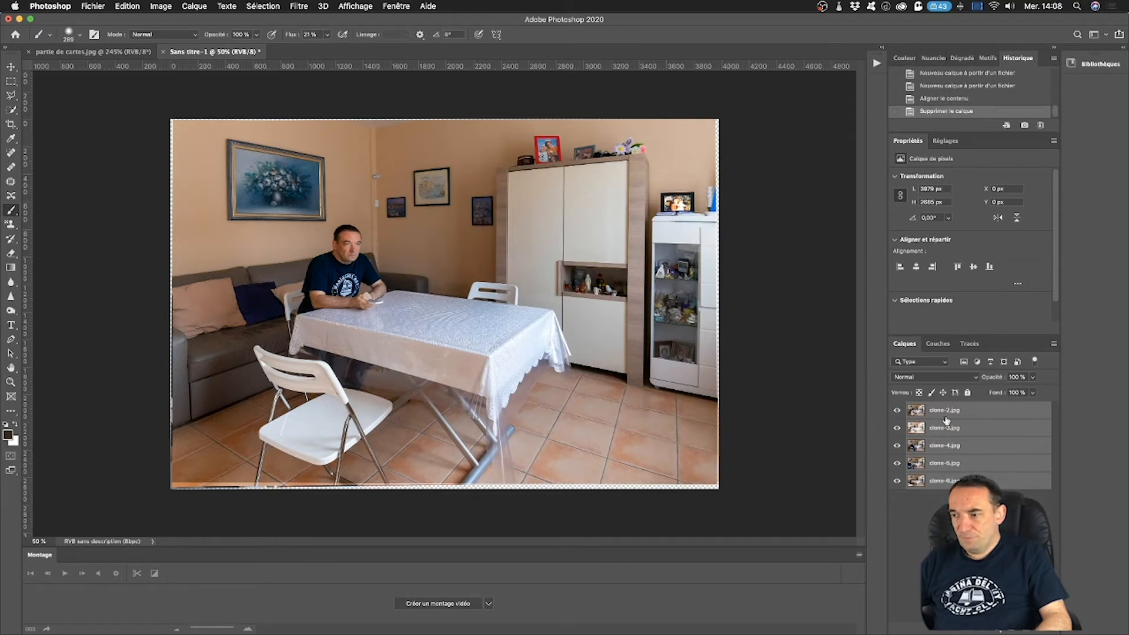
click(972, 532)
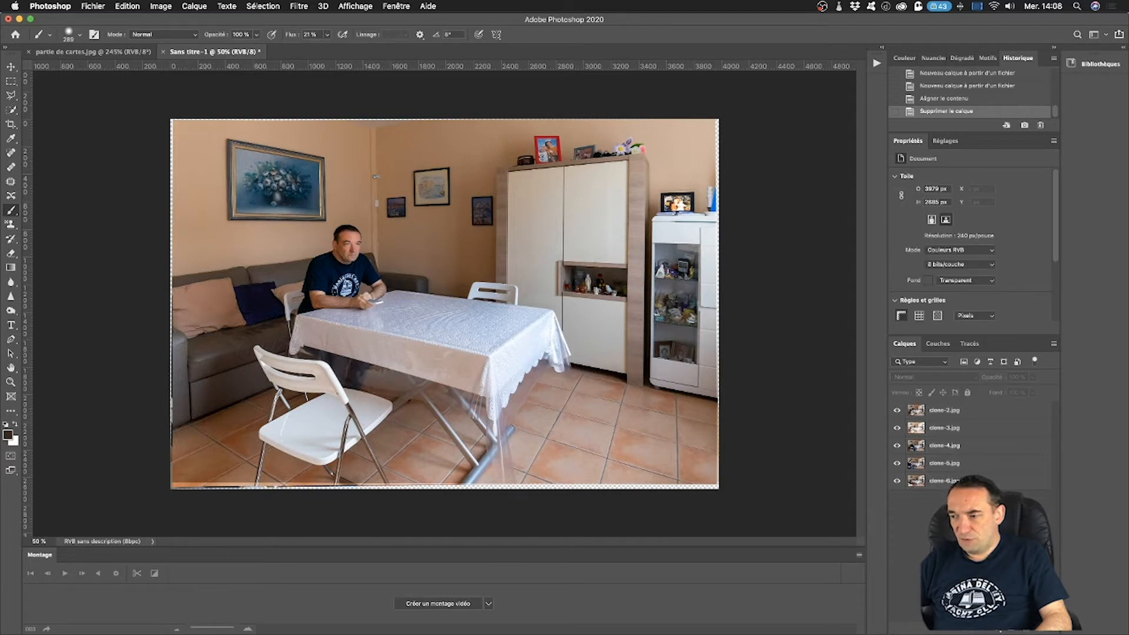
Toggle the visibility of the clone-2, clone-3 and clone-4 layers to compare the subject's pose in each photo.
click(898, 411)
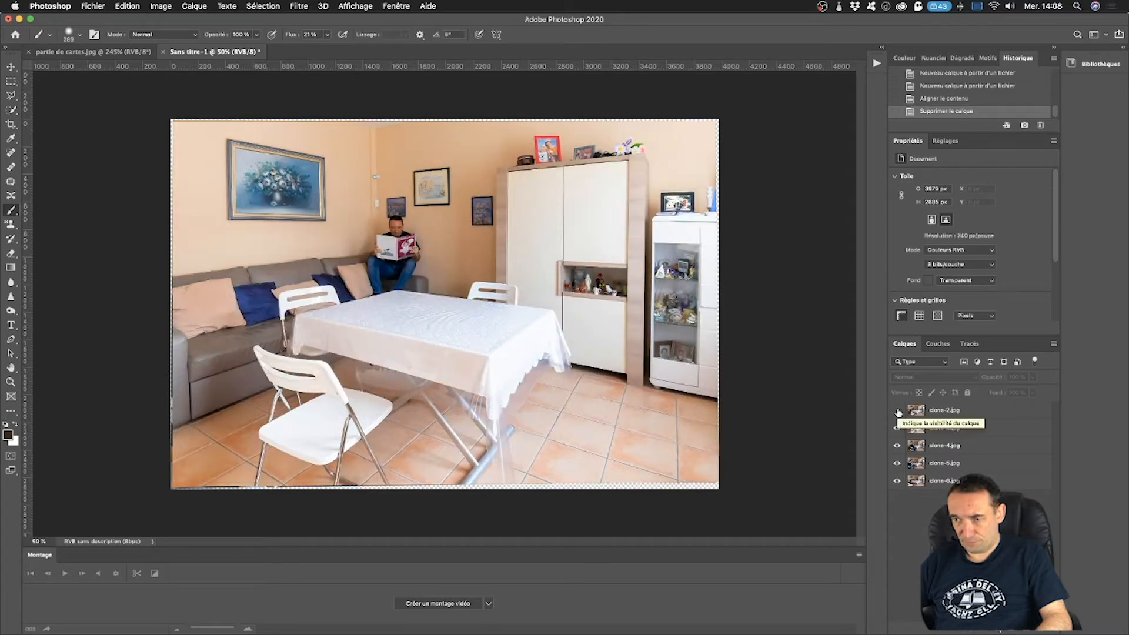
click(898, 411)
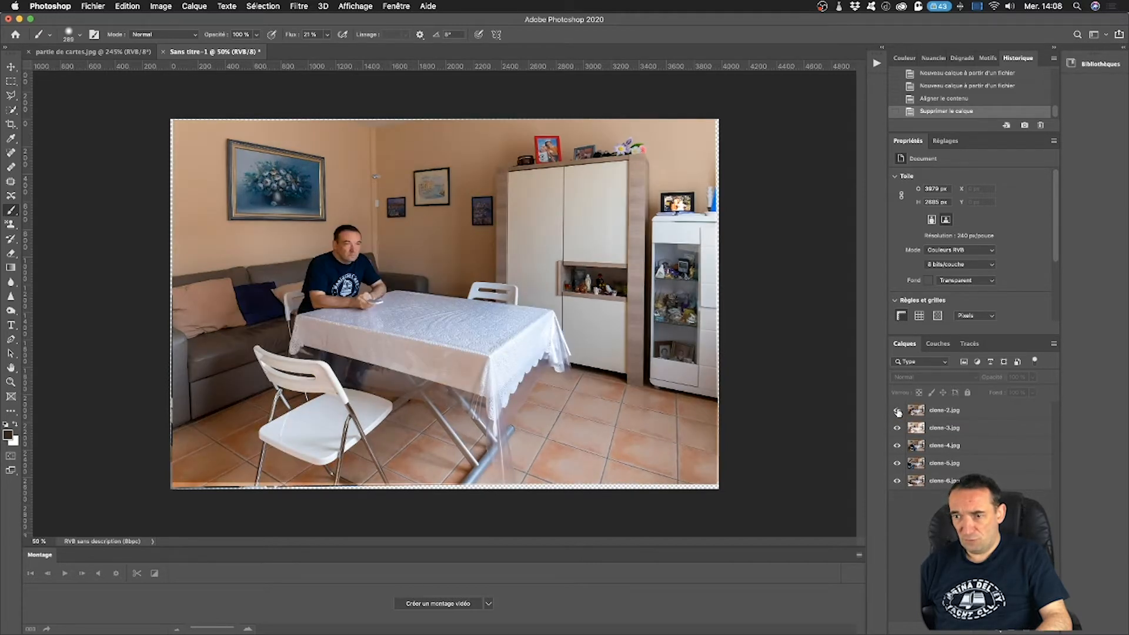
click(898, 411)
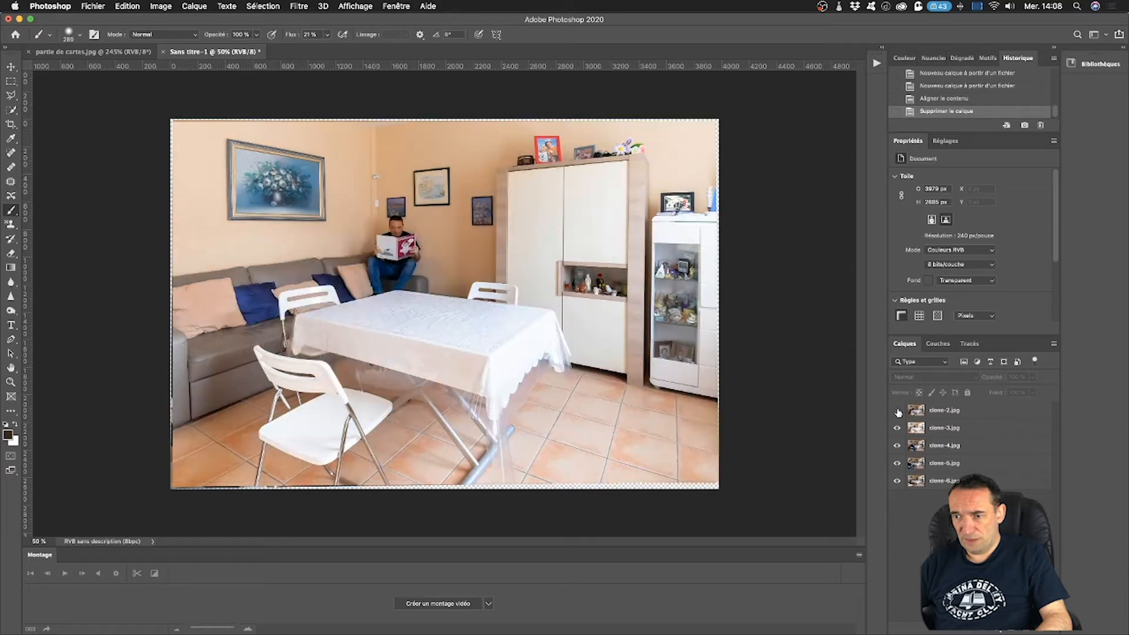
click(899, 431)
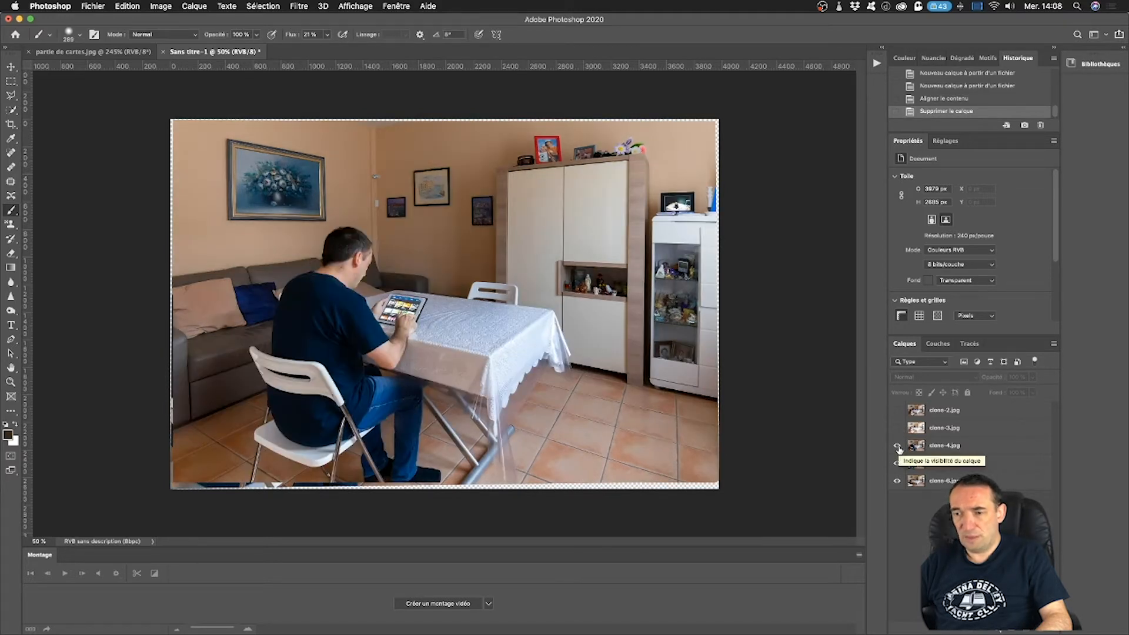
click(899, 447)
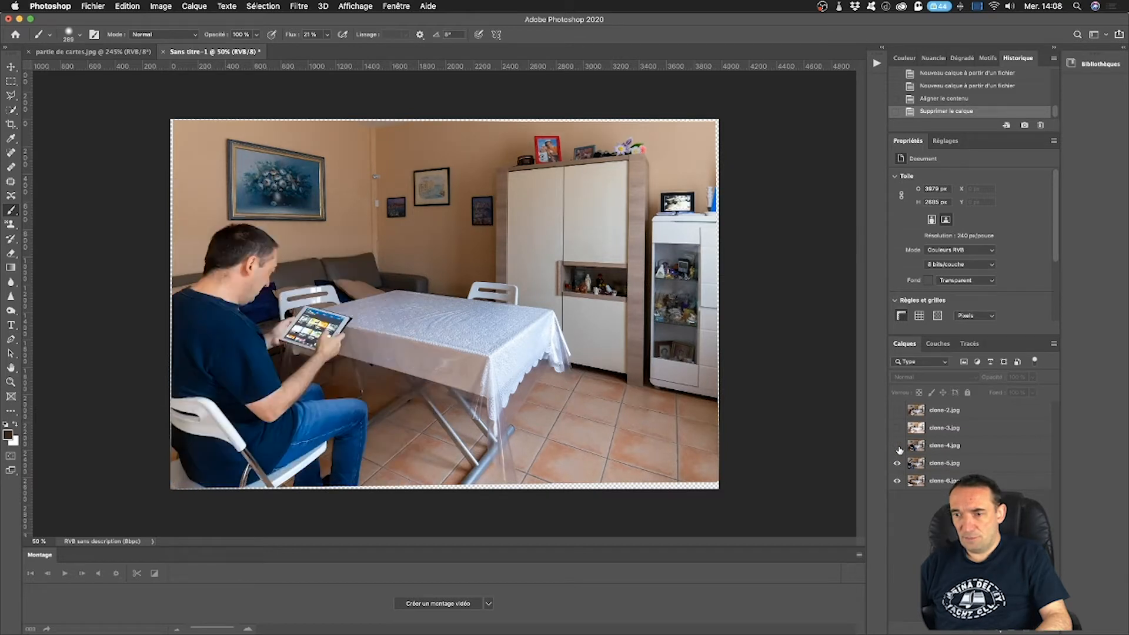
click(898, 446)
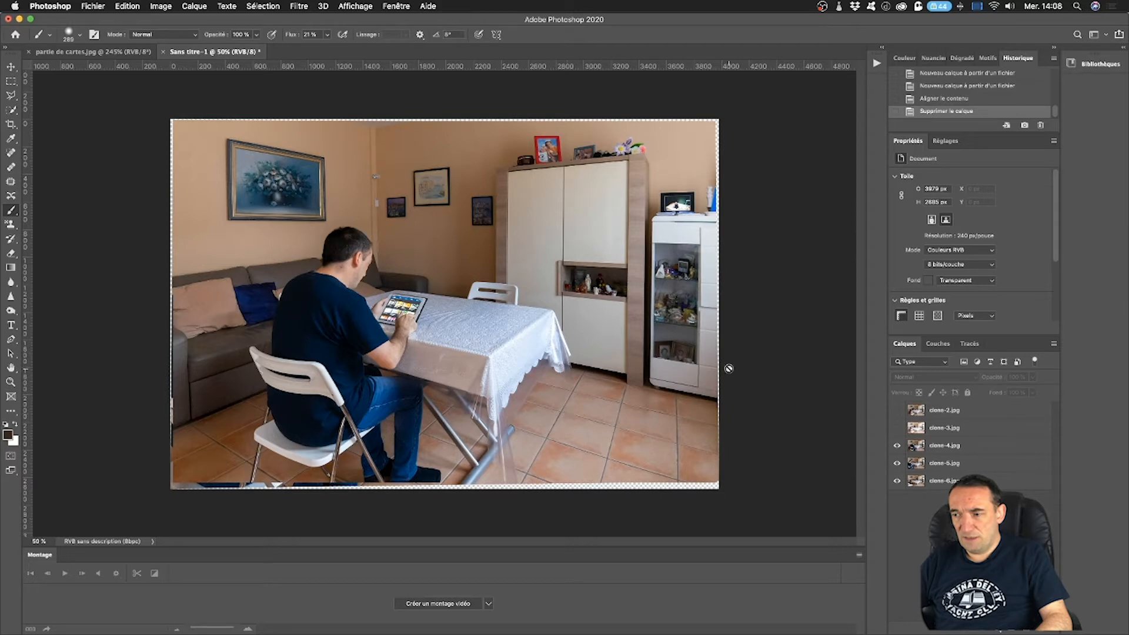
click(898, 429)
click(897, 412)
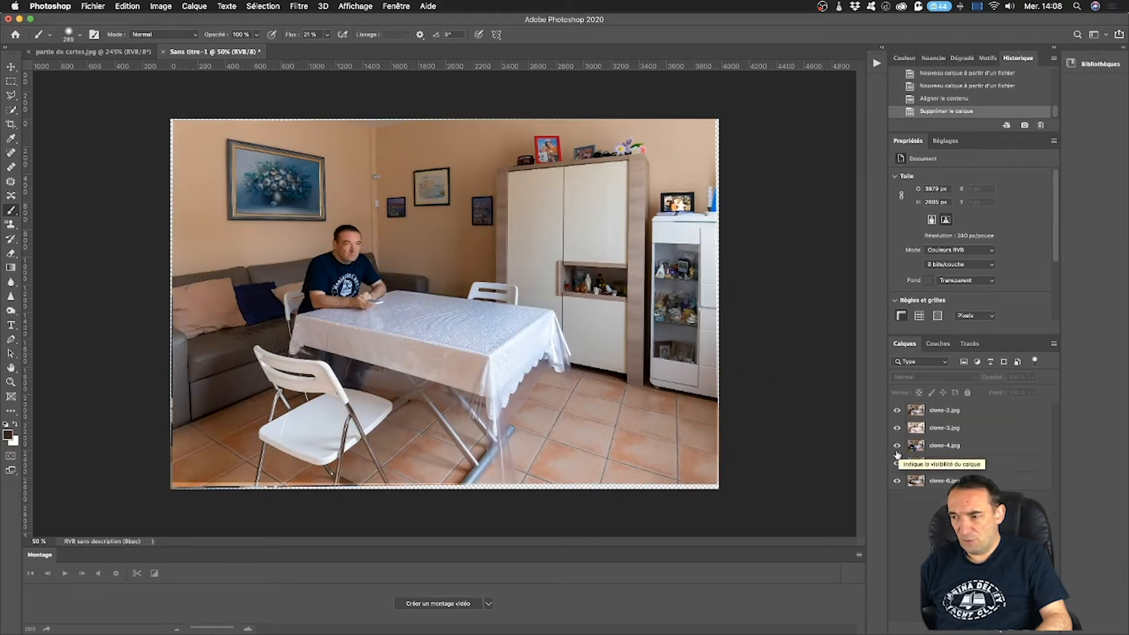
Hide the clone-2, clone-3 and clone-4 layers to inspect clone-5, and show all three again.
click(897, 415)
click(898, 430)
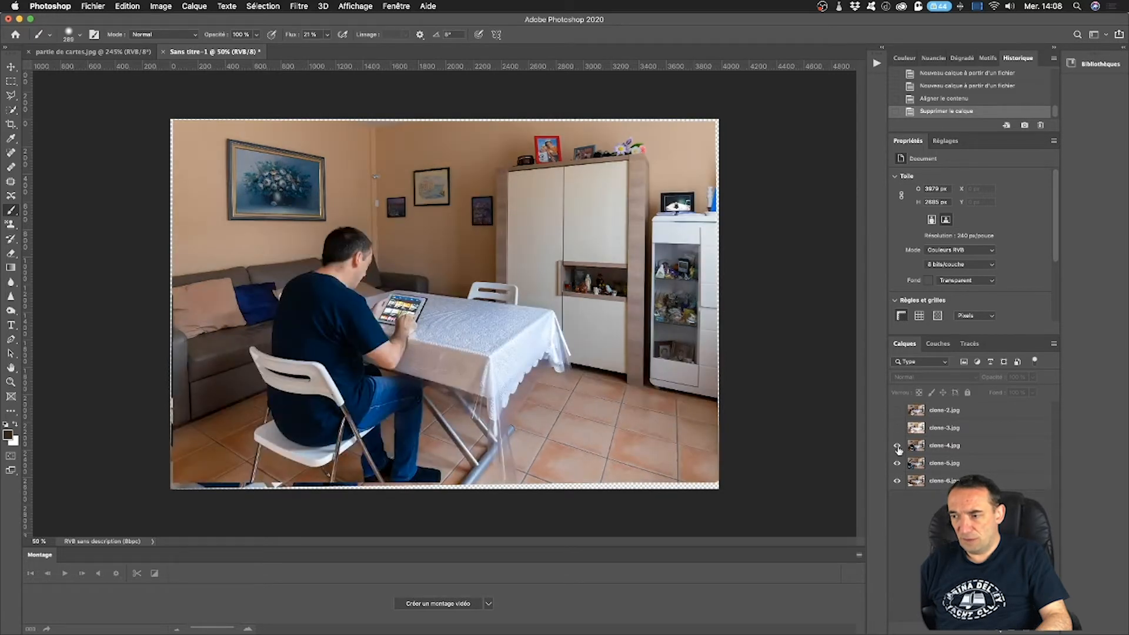
click(899, 447)
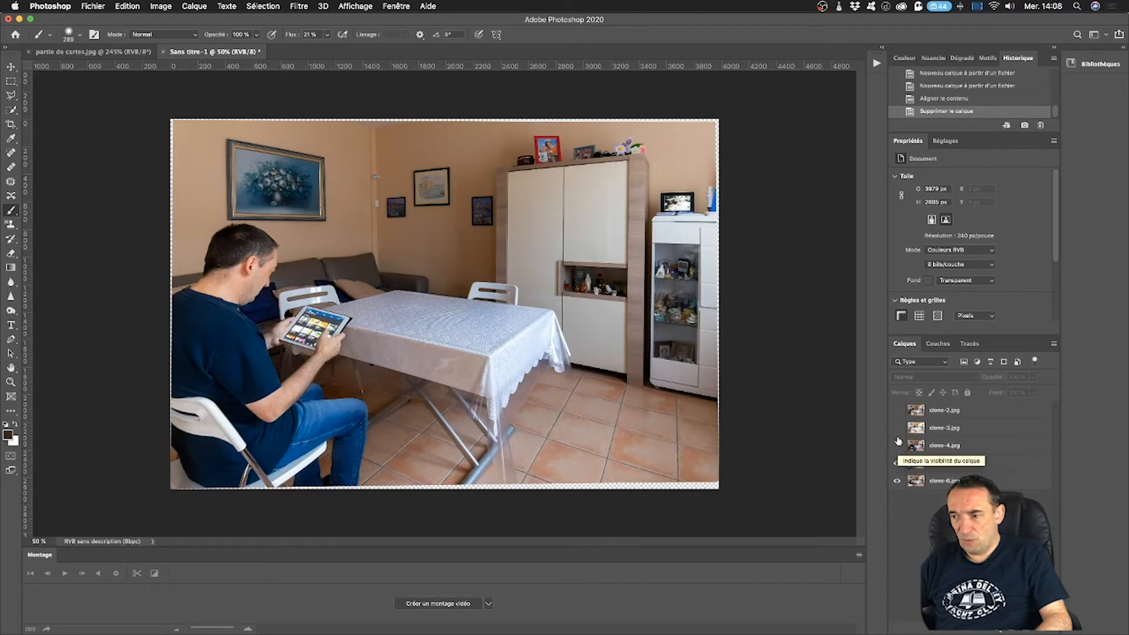
click(897, 428)
click(897, 411)
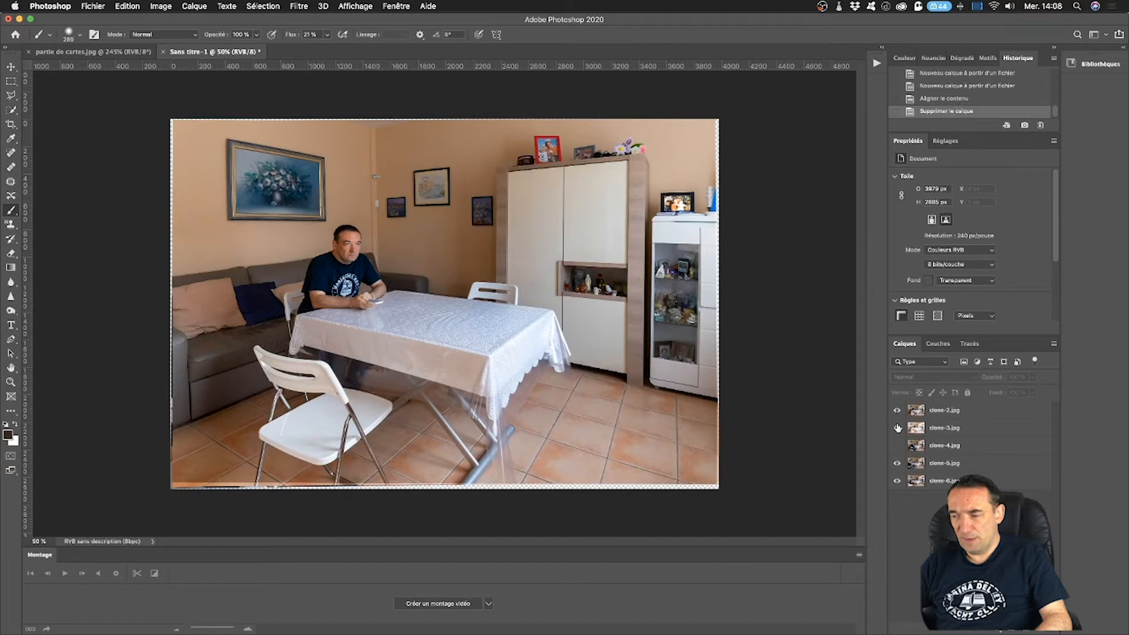
click(897, 446)
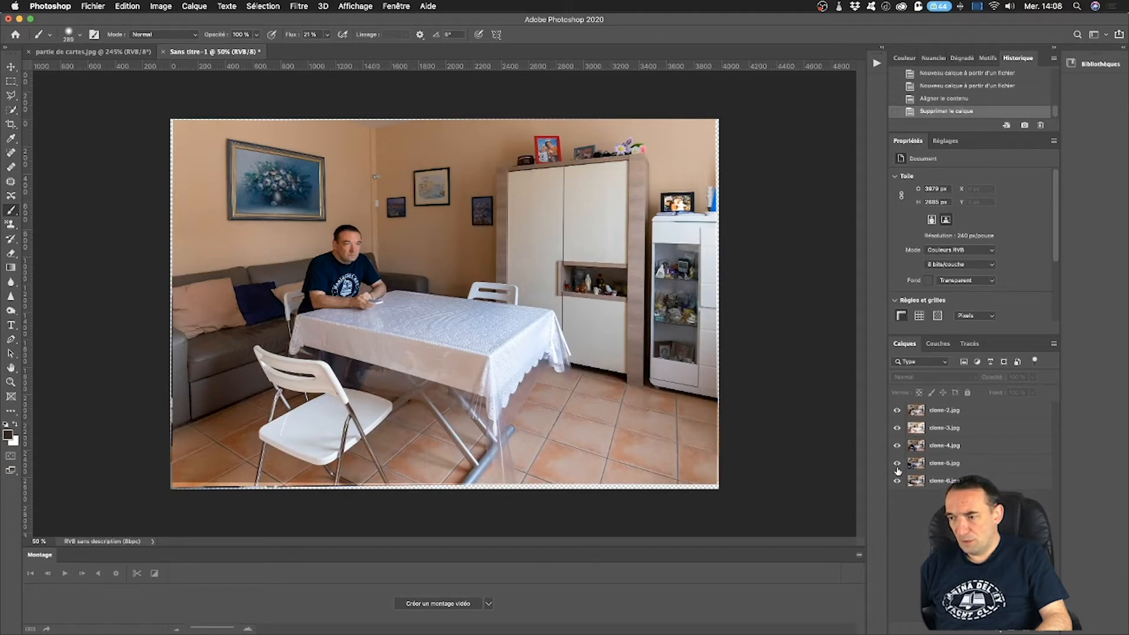
Hide the clone-2 through clone-5 layers to examine the clone-6 photo, and show them again.
click(897, 410)
click(897, 428)
click(897, 446)
click(897, 463)
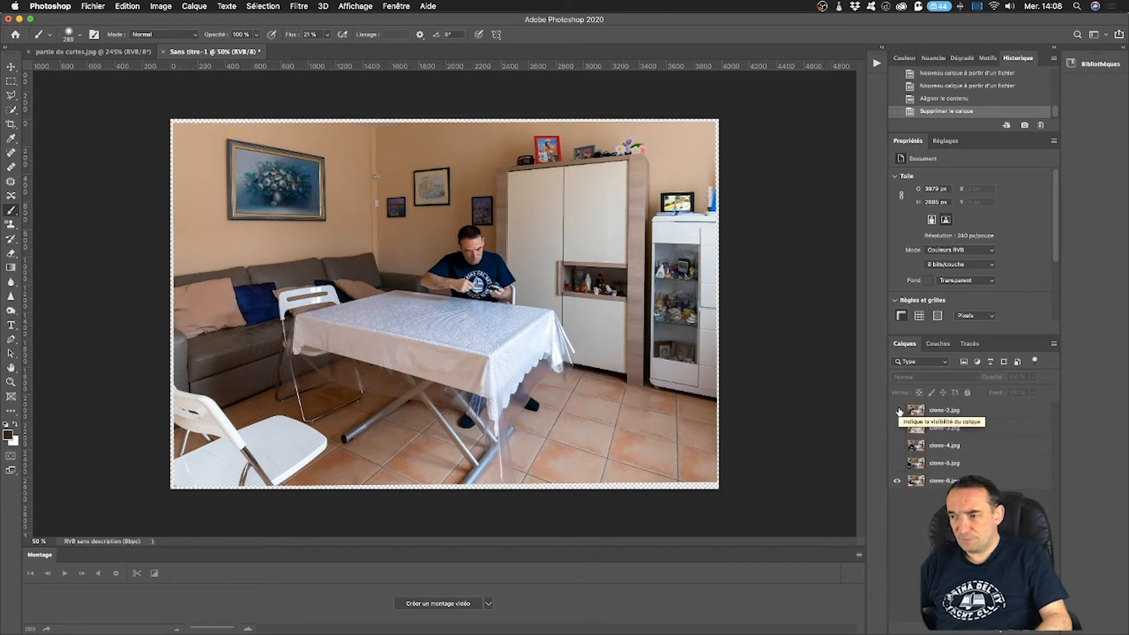
drag(898, 411, 898, 466)
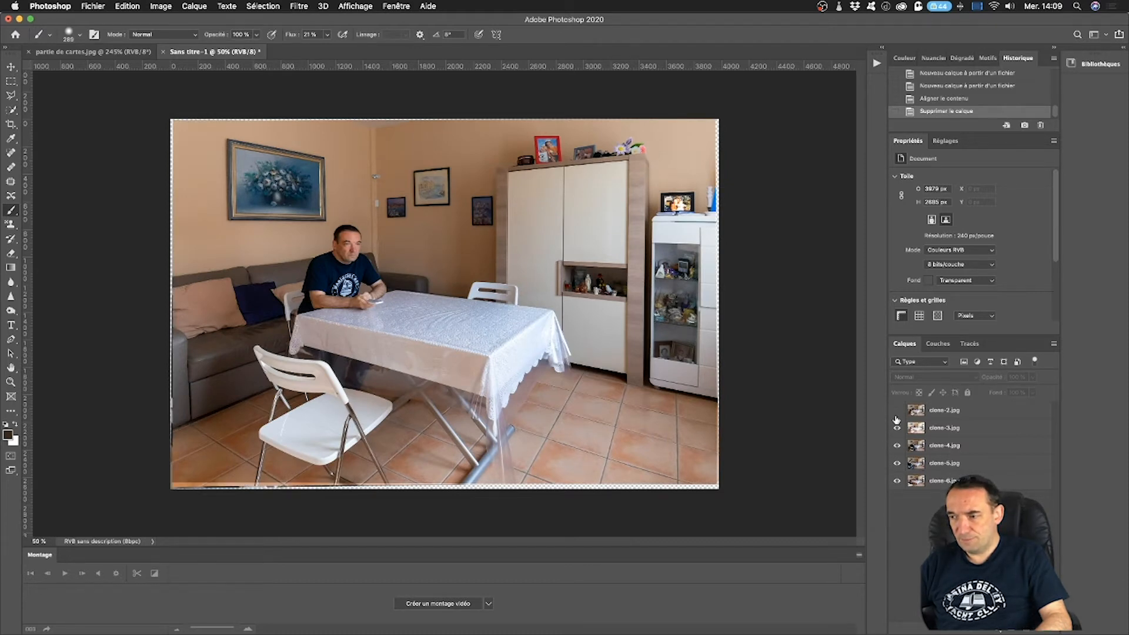
Hide the clone-2 and clone-3 layers to examine the clone-4 photo, and restore both layers.
drag(898, 411, 898, 428)
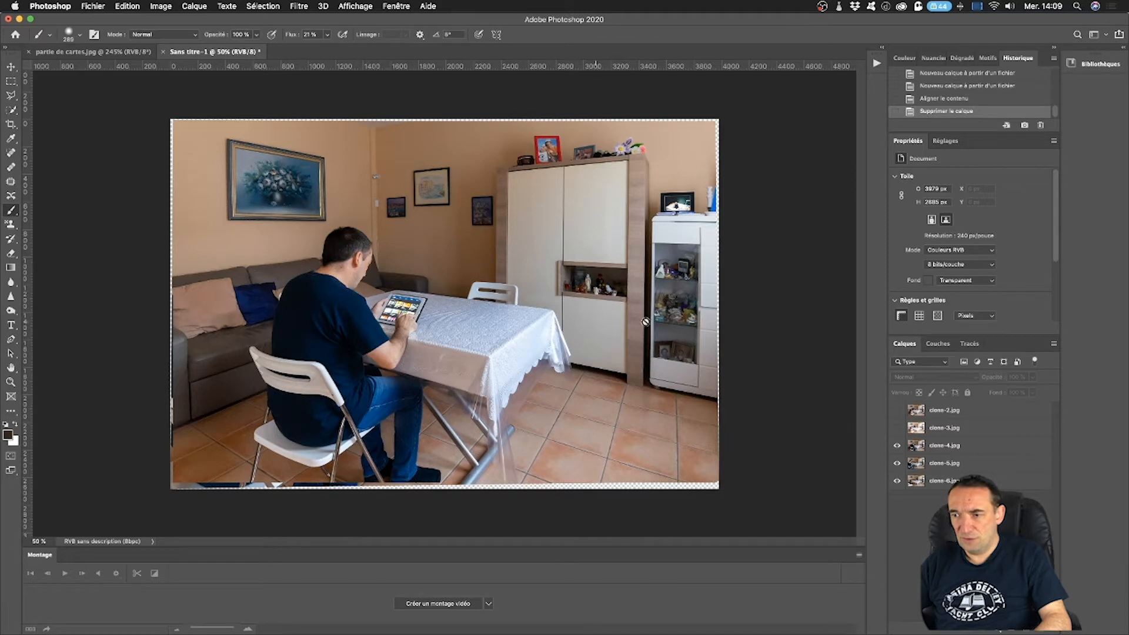
click(897, 428)
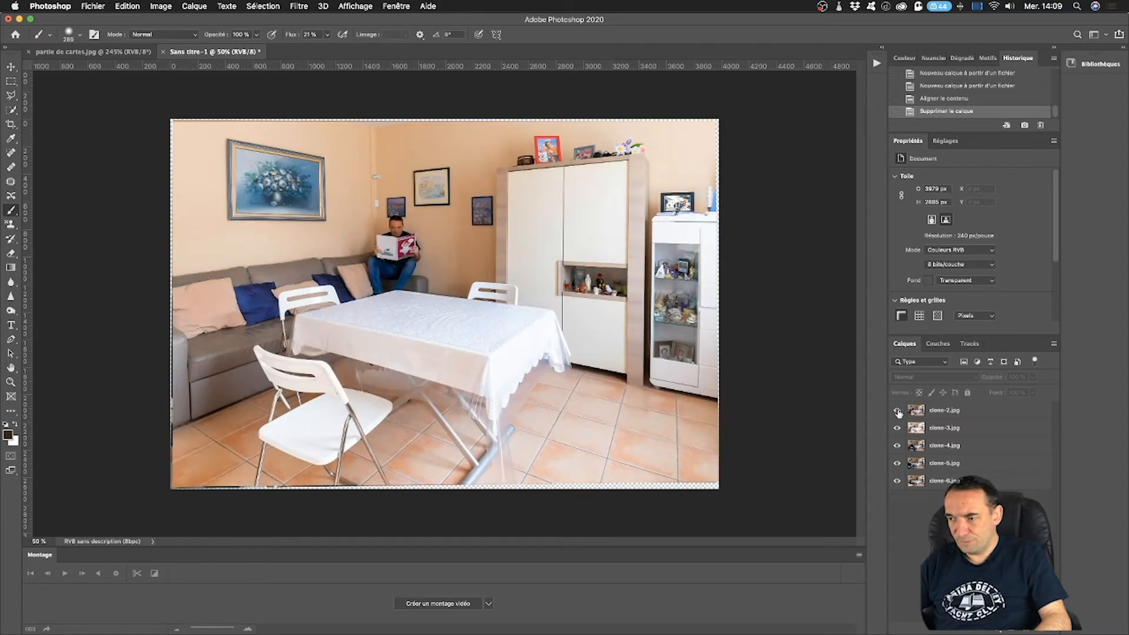
click(897, 410)
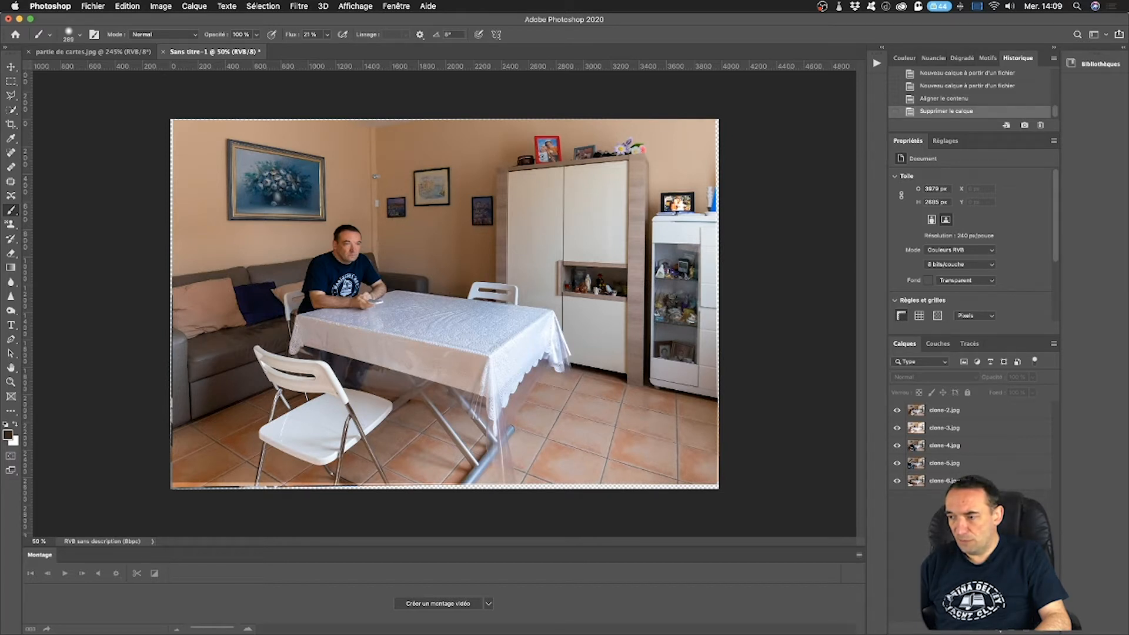
Compare the clone-2 photo with the layer below it by toggling its visibility, and add a white layer mask to clone-2.
click(973, 416)
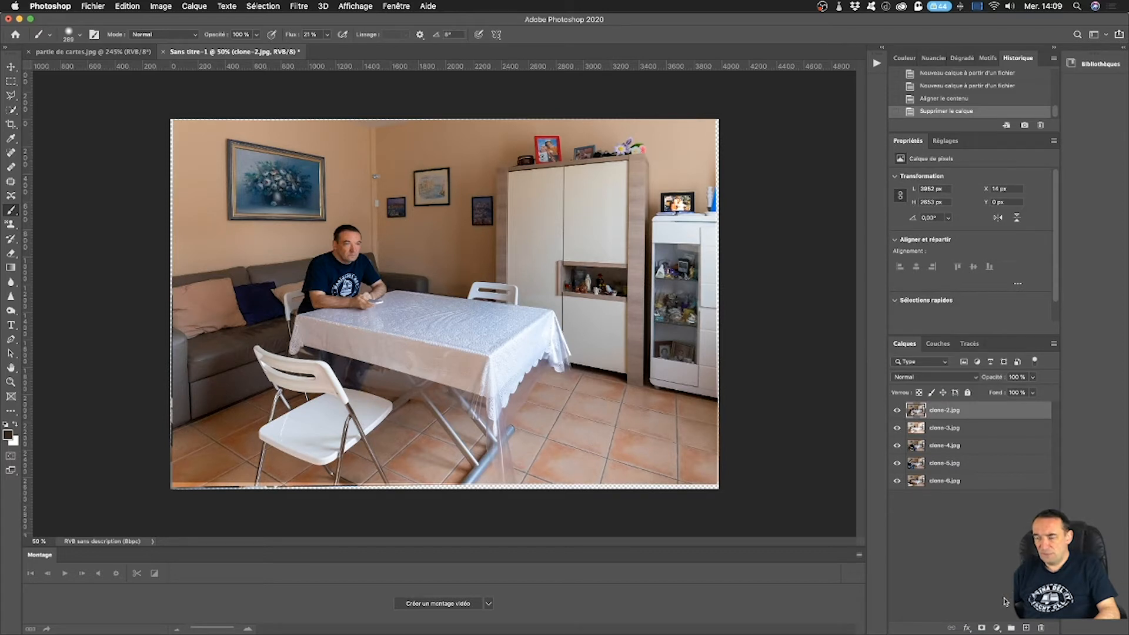
click(896, 412)
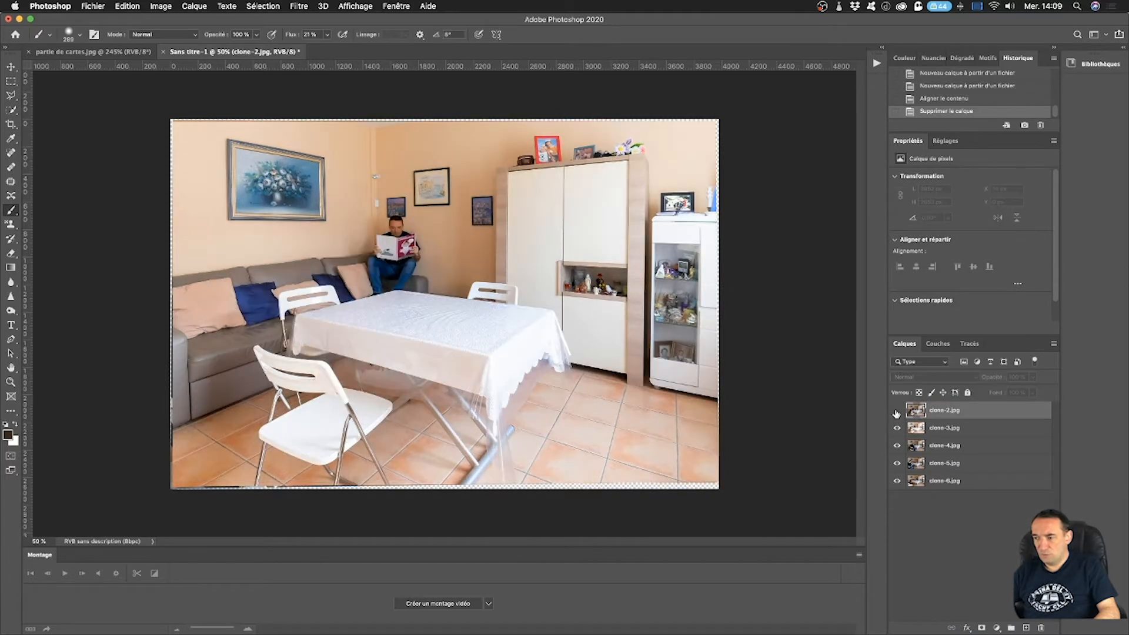
click(897, 412)
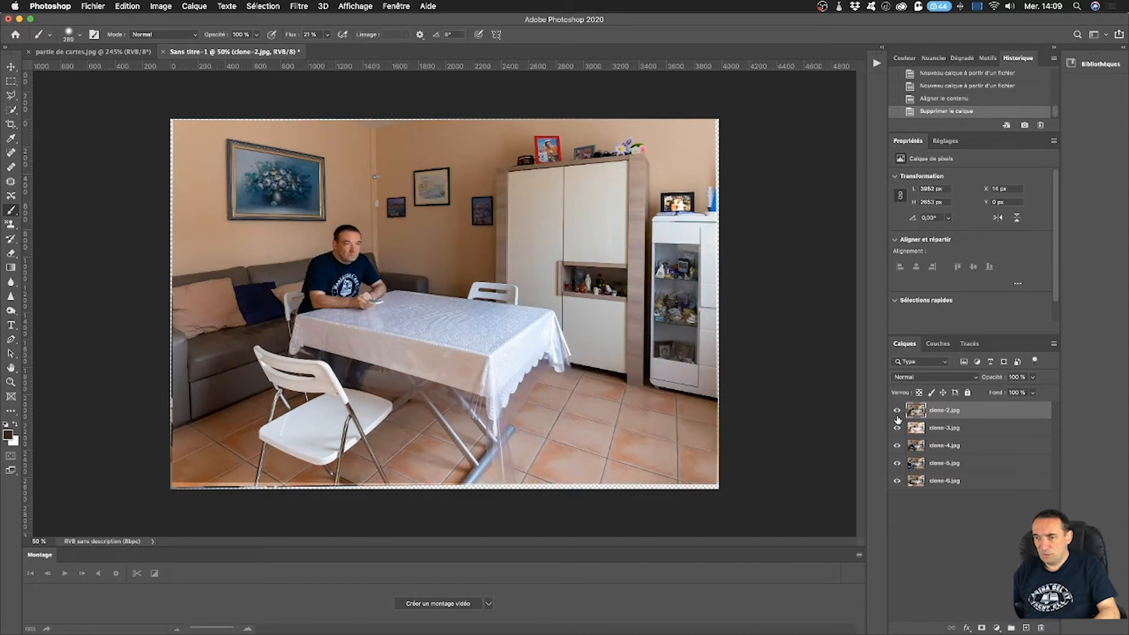
click(981, 629)
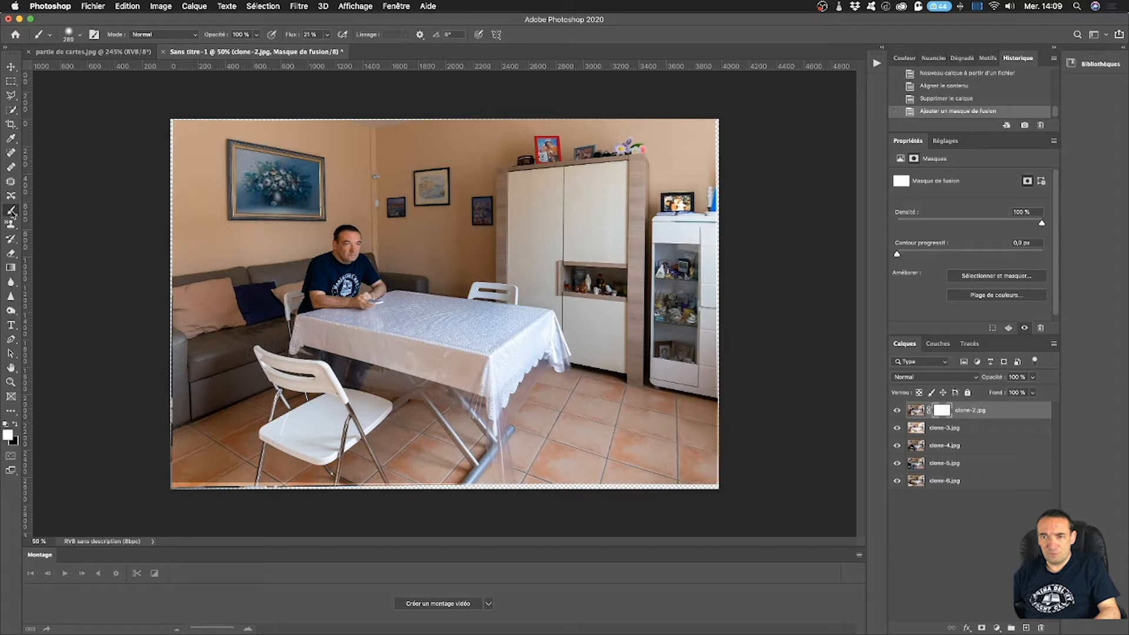
Paint black on the clone-2 mask above the sofa's far corner to reveal the man reading from the layer below.
click(16, 426)
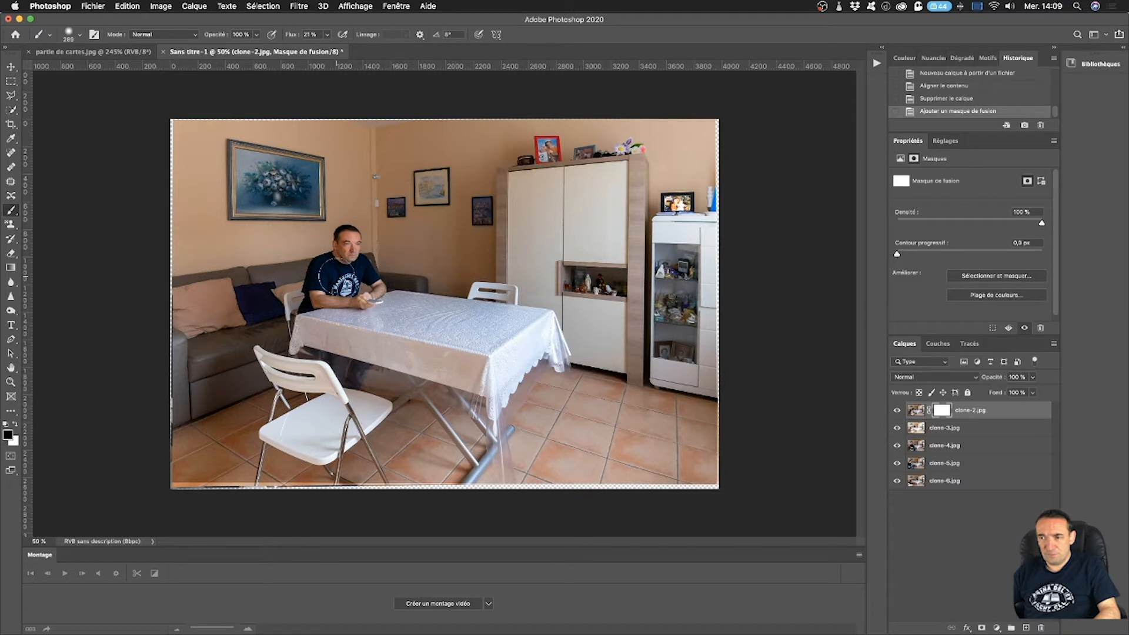
mouse_move(382, 241)
mouse_down()
mouse_move(395, 254)
mouse_move(394, 224)
mouse_move(388, 259)
mouse_move(403, 282)
mouse_move(390, 251)
mouse_move(403, 247)
mouse_up()
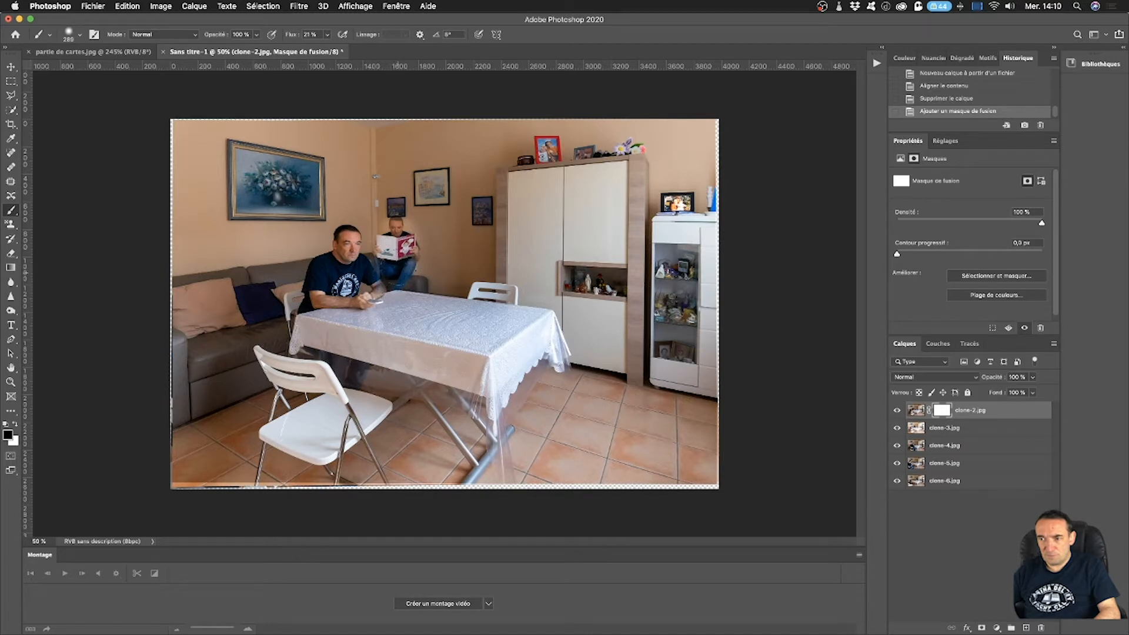
click(398, 253)
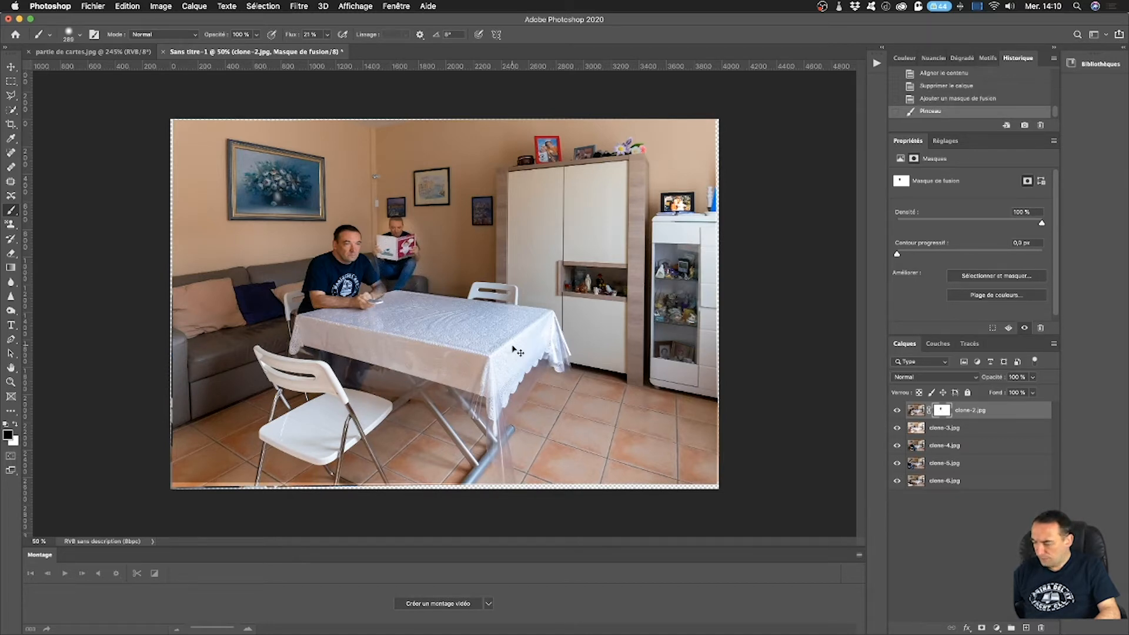
Reduce the brush size to 30 px for detailed work around the man reading.
key(super+plus)
key(super+plus)
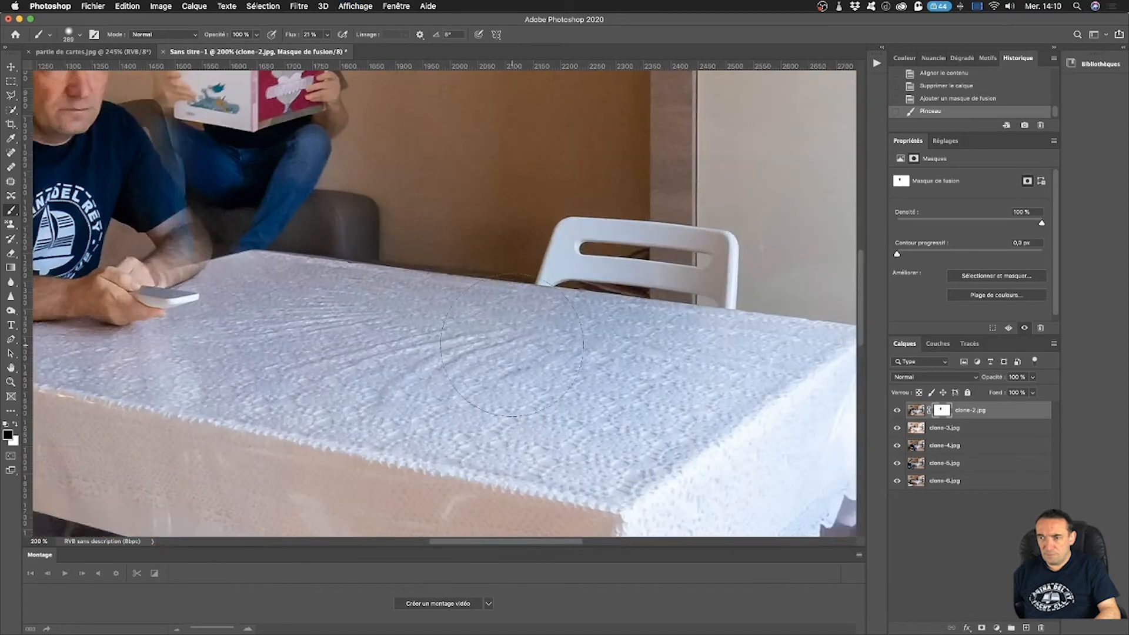
mouse_move(424, 251)
mouse_down()
mouse_move(506, 321)
mouse_move(496, 312)
mouse_up()
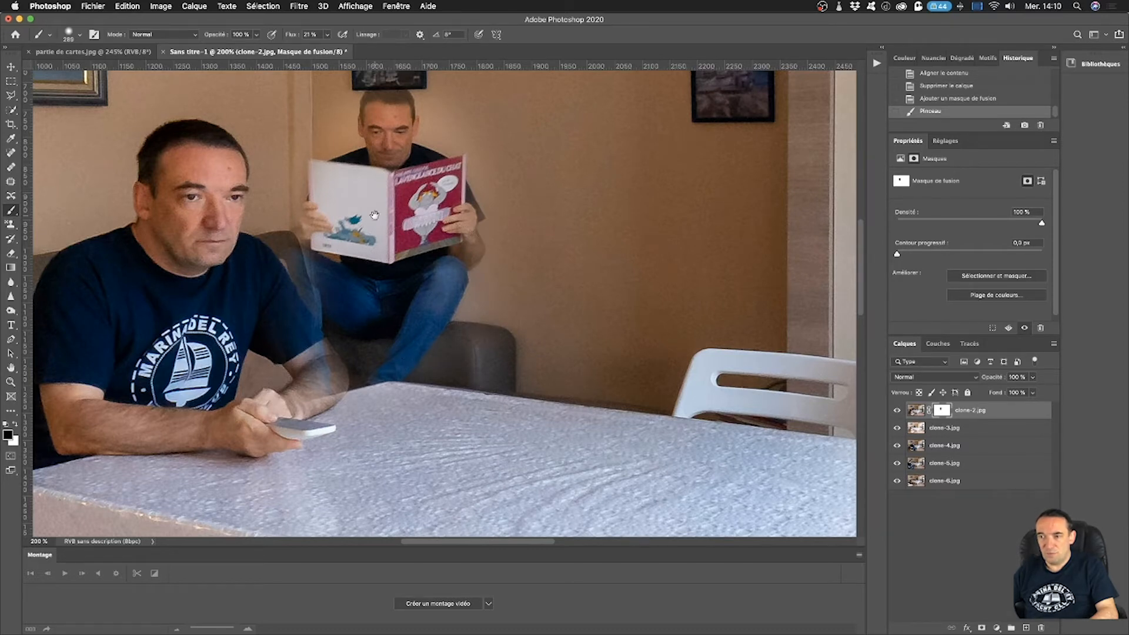
drag(334, 186, 415, 287)
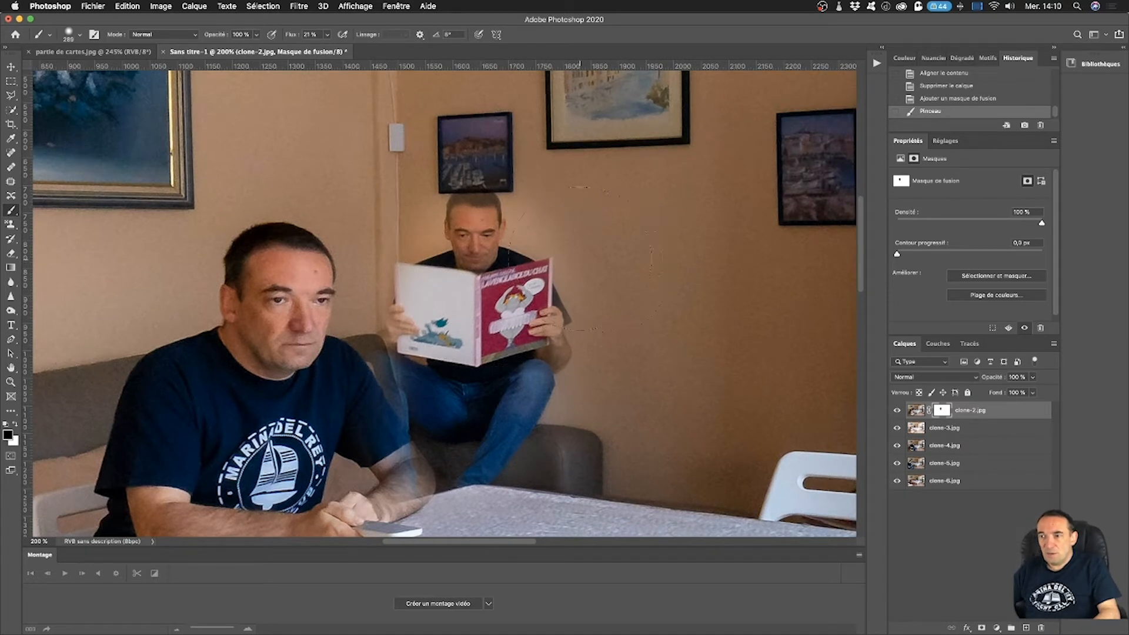
click(73, 36)
drag(137, 70, 81, 71)
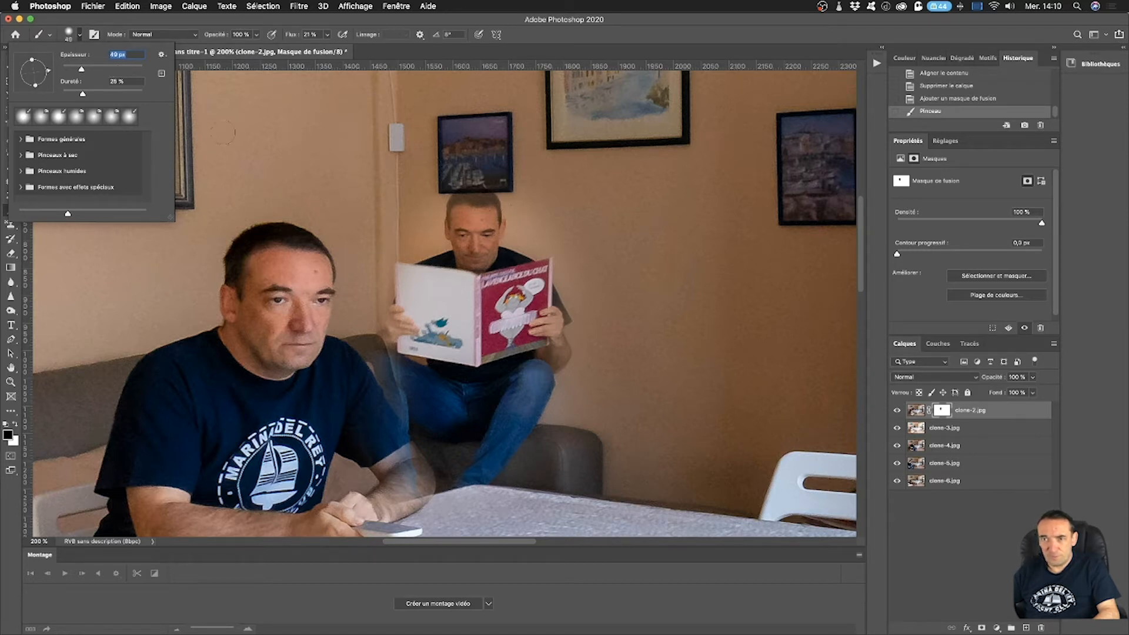
drag(82, 72, 74, 72)
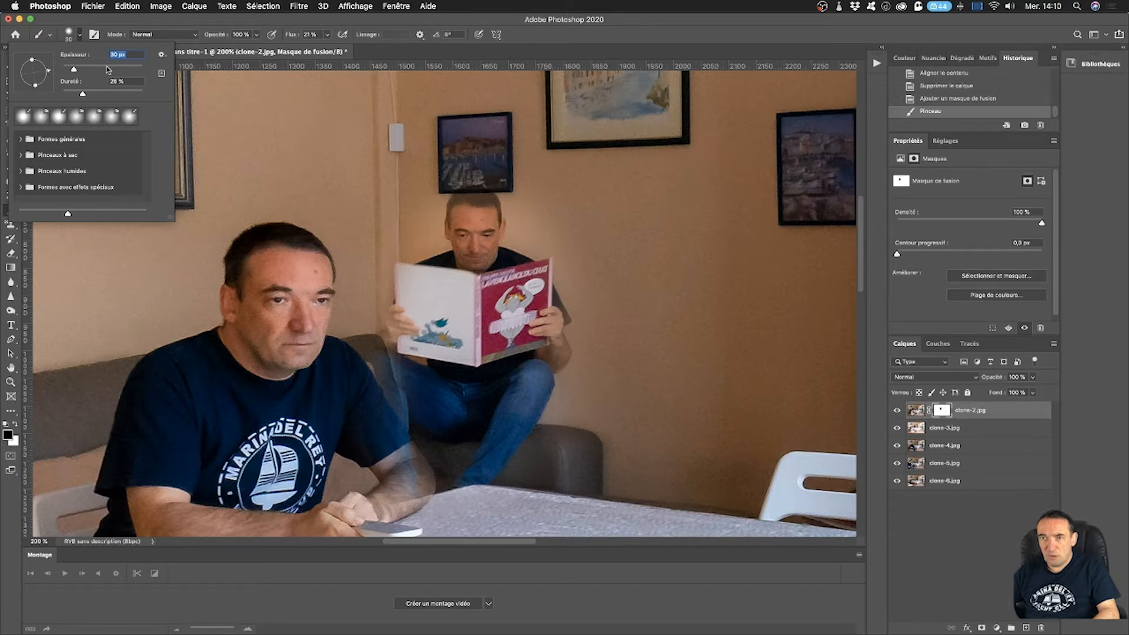
click(80, 34)
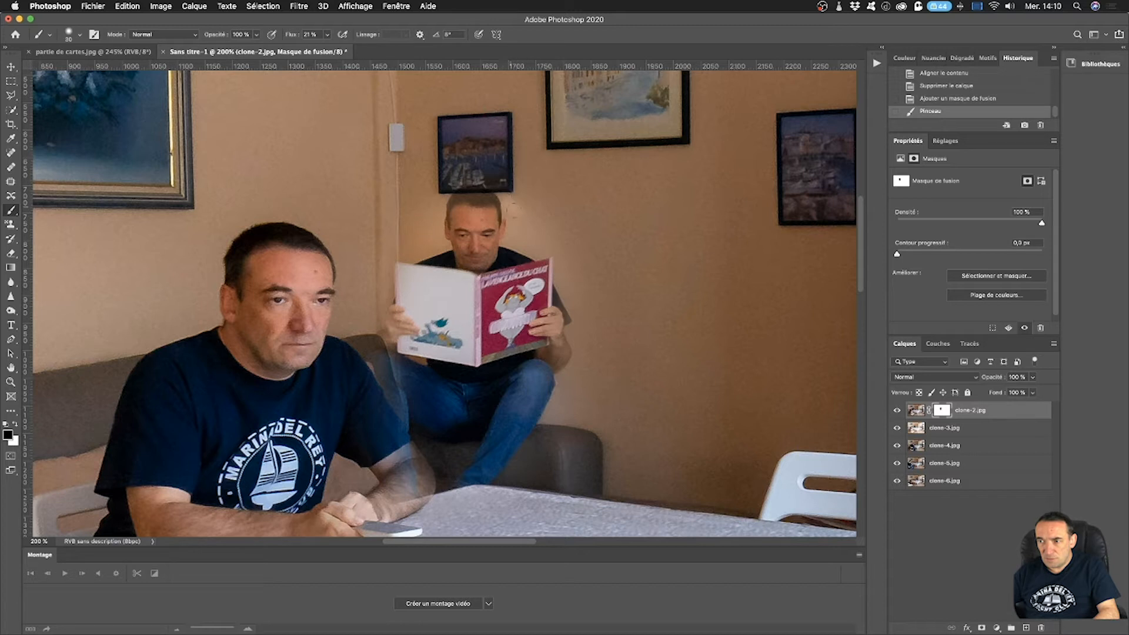
Paint white on the clone-2 mask along both sides of the reading man to restore the original wall tone.
click(513, 204)
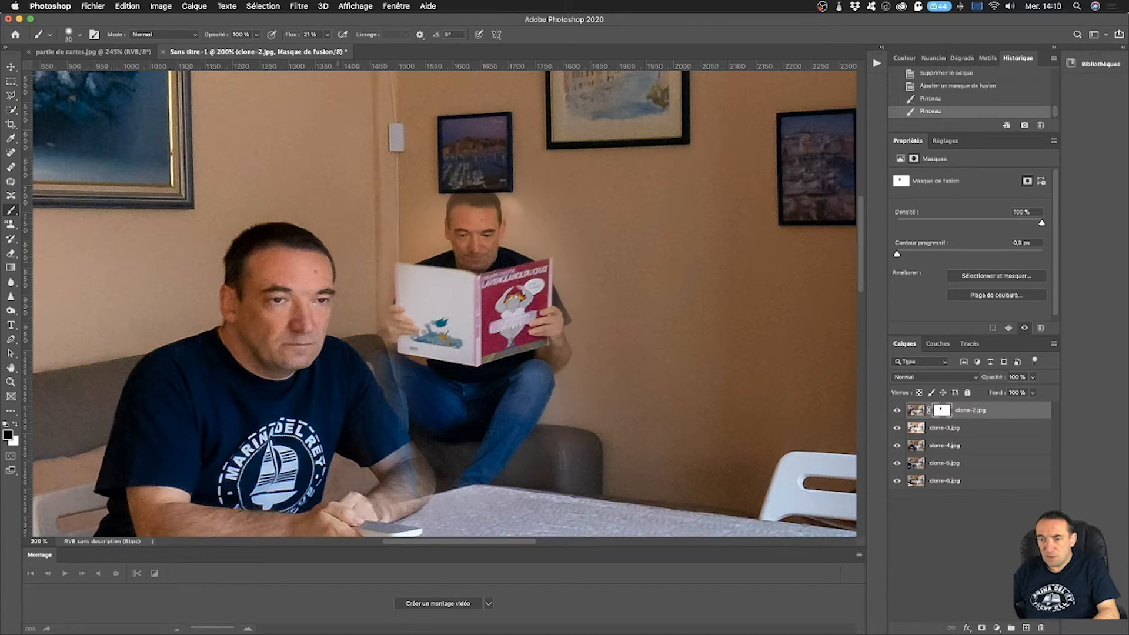
click(17, 425)
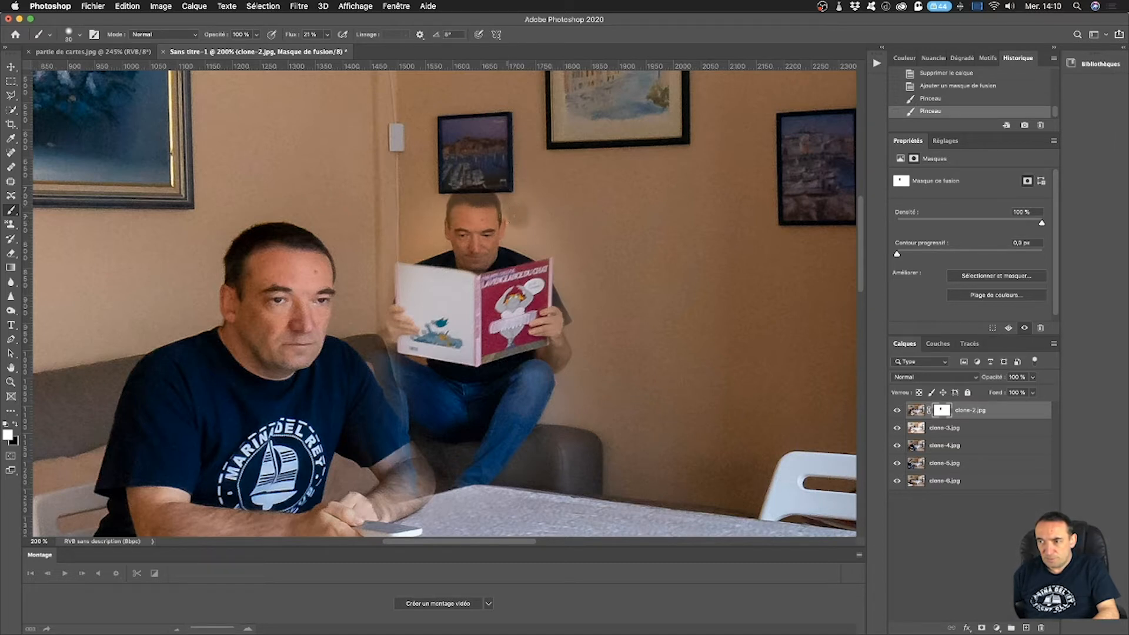
mouse_move(518, 216)
mouse_down()
mouse_move(531, 236)
mouse_move(515, 233)
mouse_move(512, 244)
mouse_up()
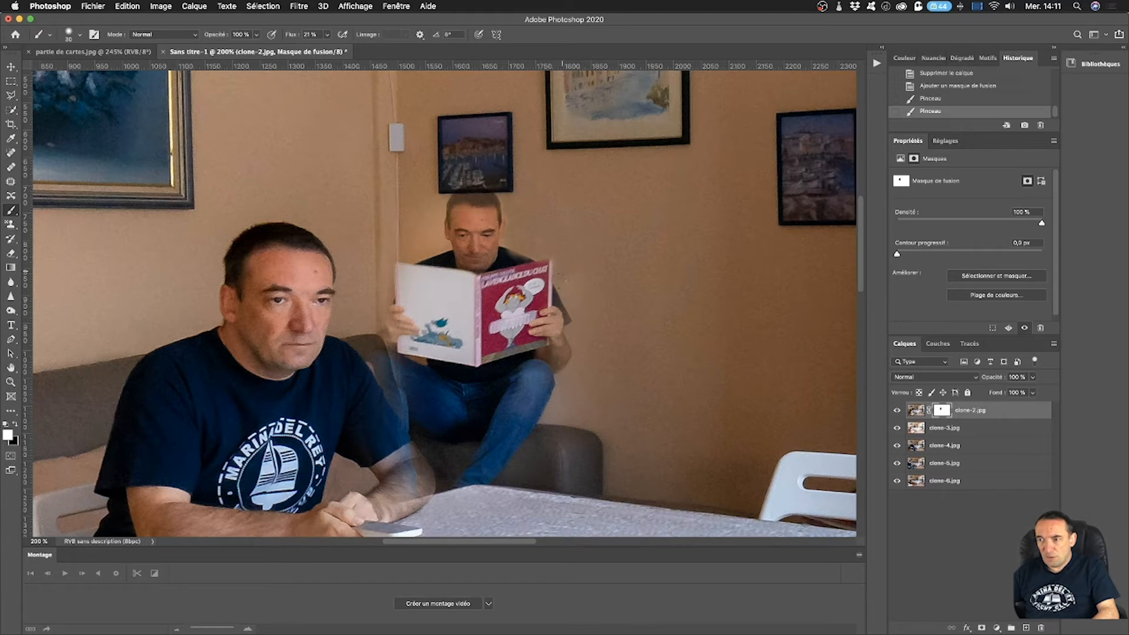
mouse_move(577, 280)
mouse_down()
mouse_move(576, 314)
mouse_move(570, 270)
mouse_up()
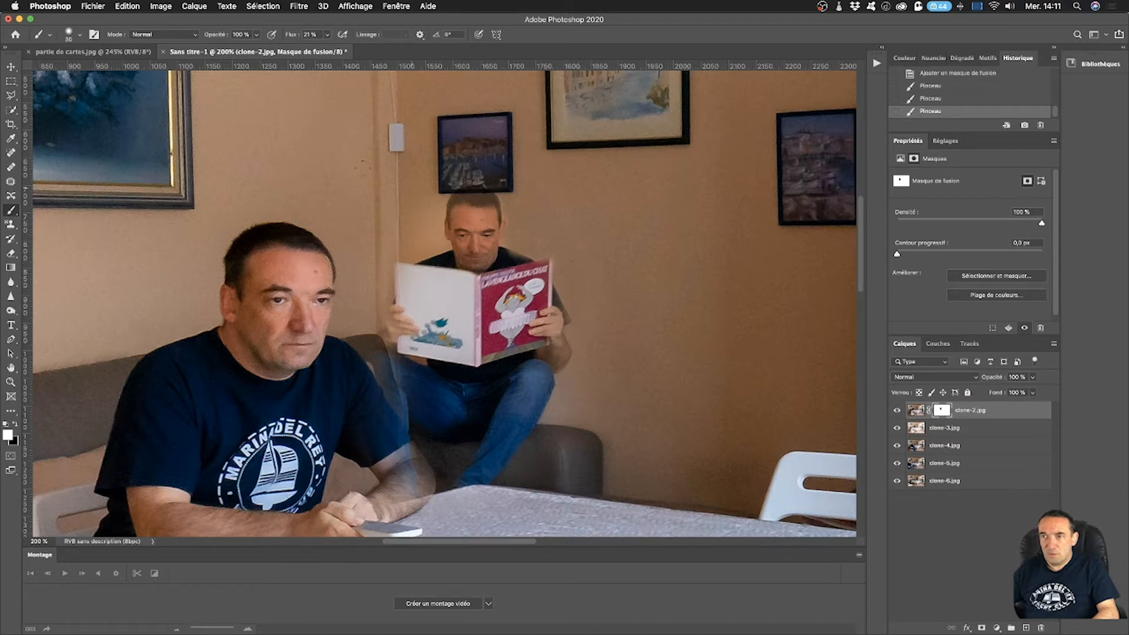
click(327, 35)
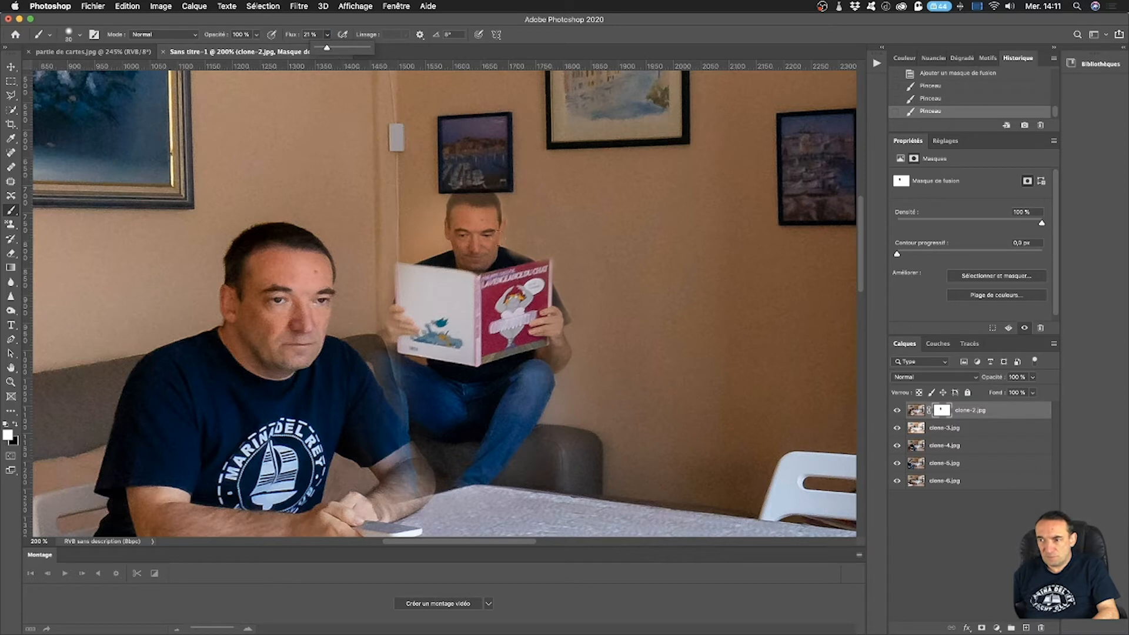
click(436, 210)
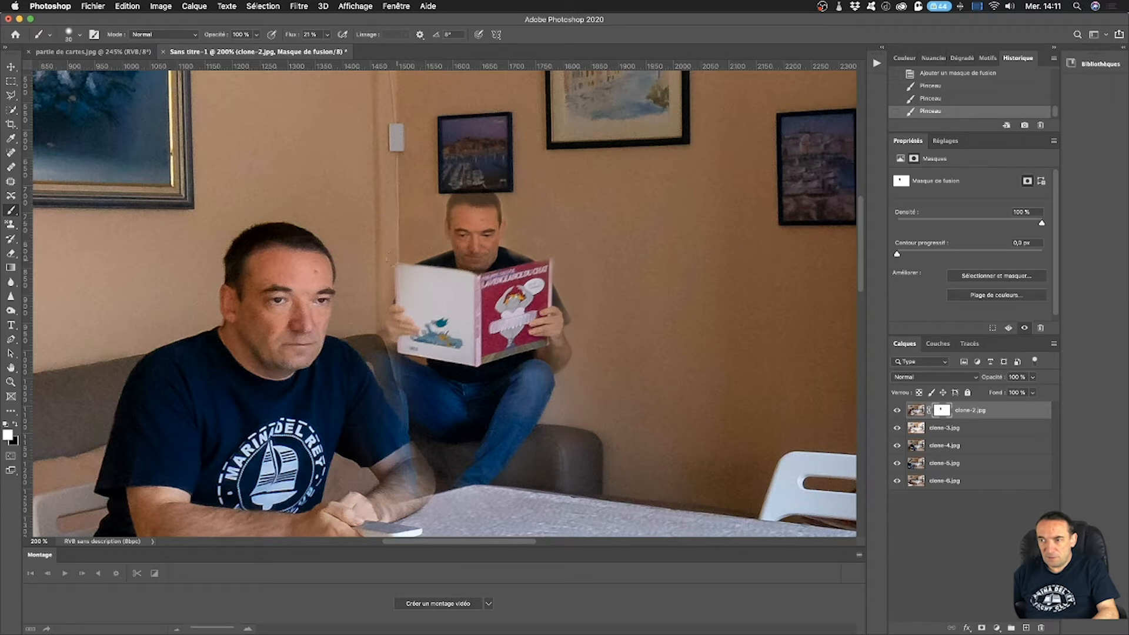
drag(379, 238, 380, 304)
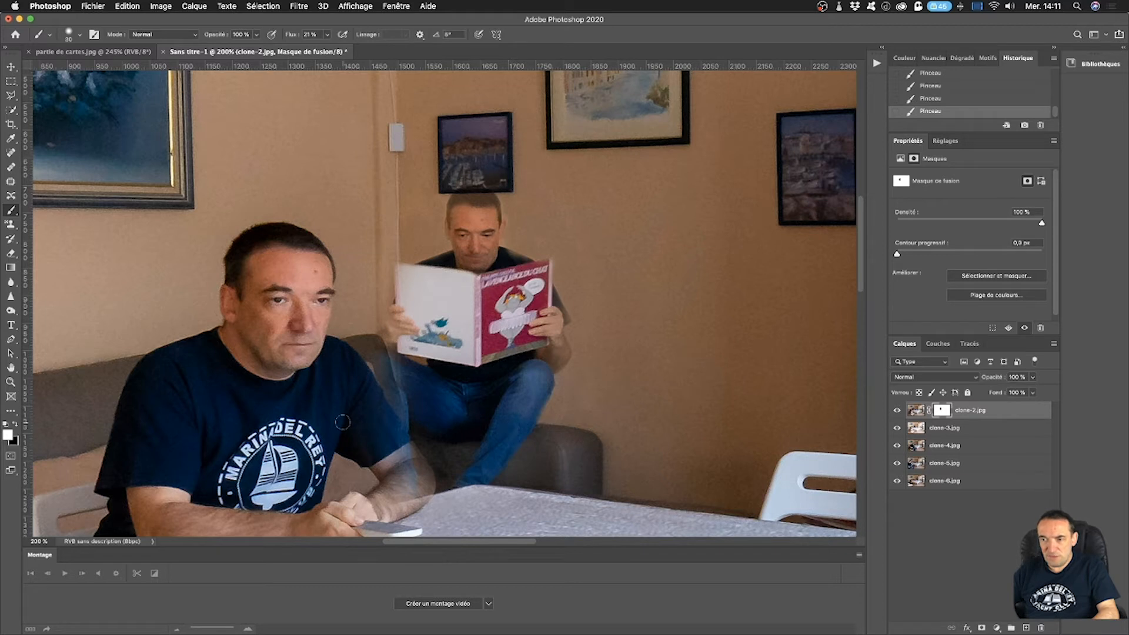
Paint white on the clone-2 mask over the seated man's sleeve and forearm to restore the faded parts.
click(16, 424)
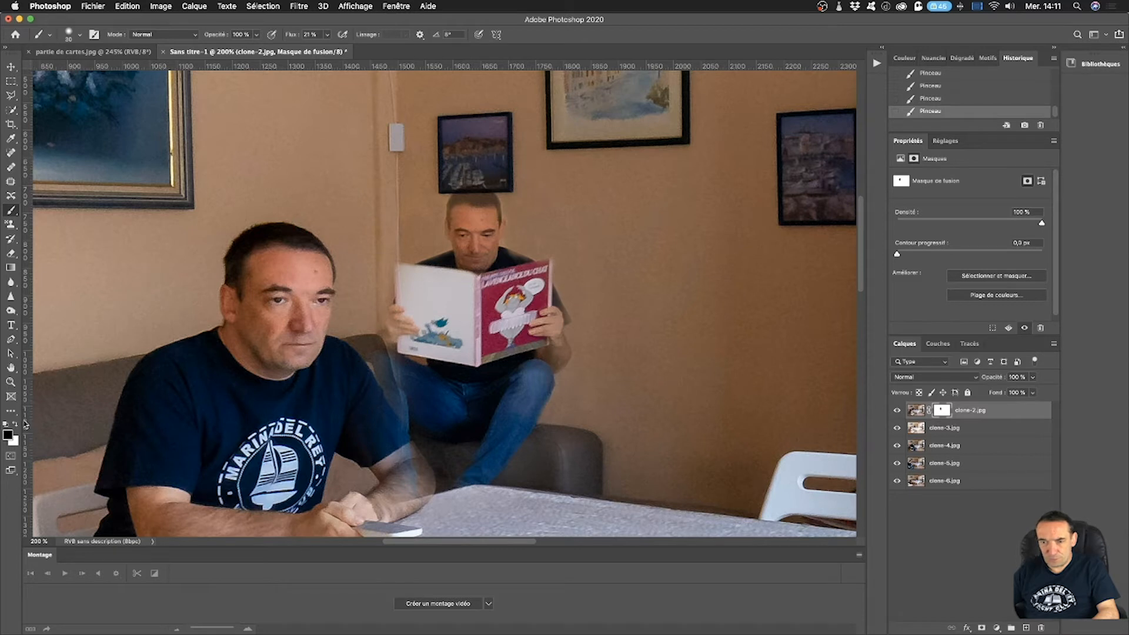
click(17, 425)
mouse_move(412, 456)
mouse_down()
mouse_move(423, 475)
mouse_move(414, 482)
mouse_move(373, 447)
mouse_move(414, 474)
mouse_up()
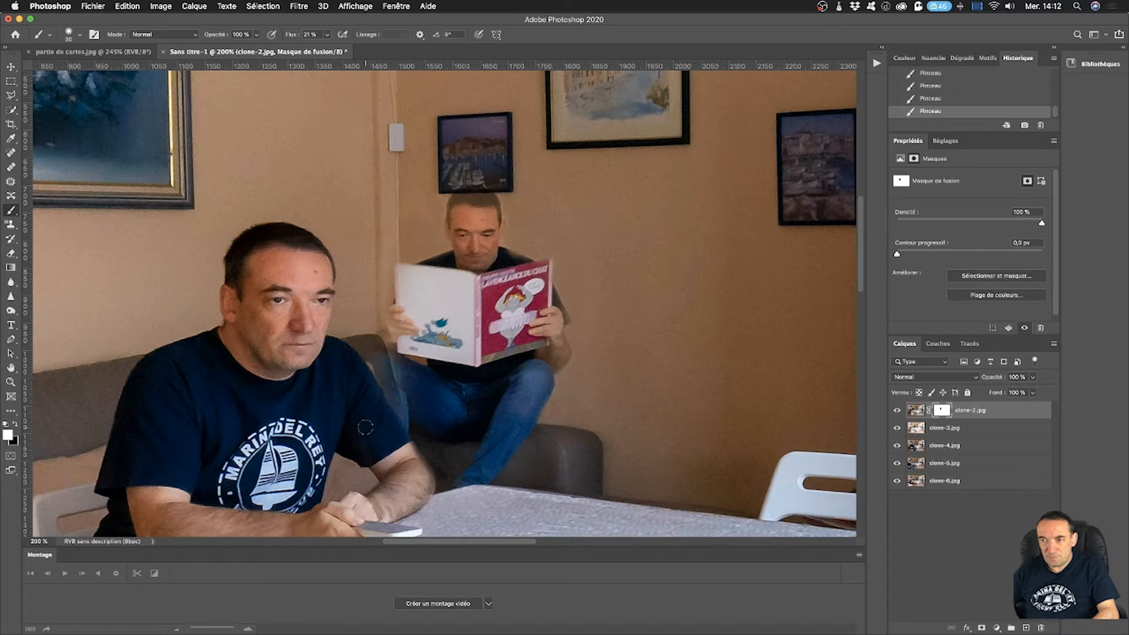
Reveal the reading man's hair, hand and knee with black on the mask, and clean the seated man's forearm with white.
click(16, 425)
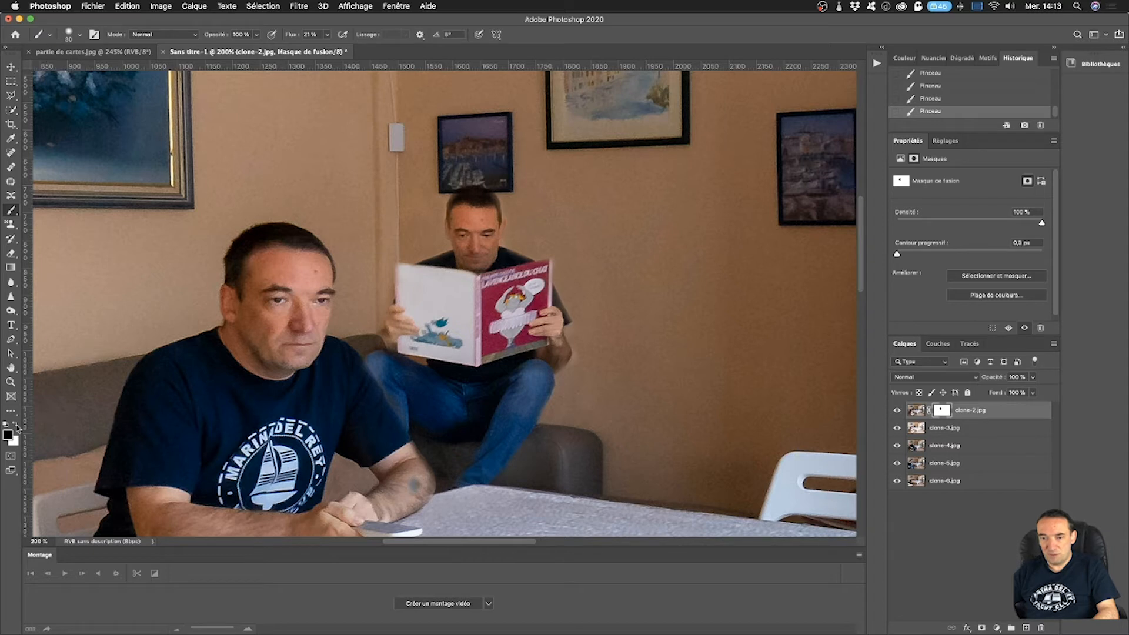
key(x)
click(415, 483)
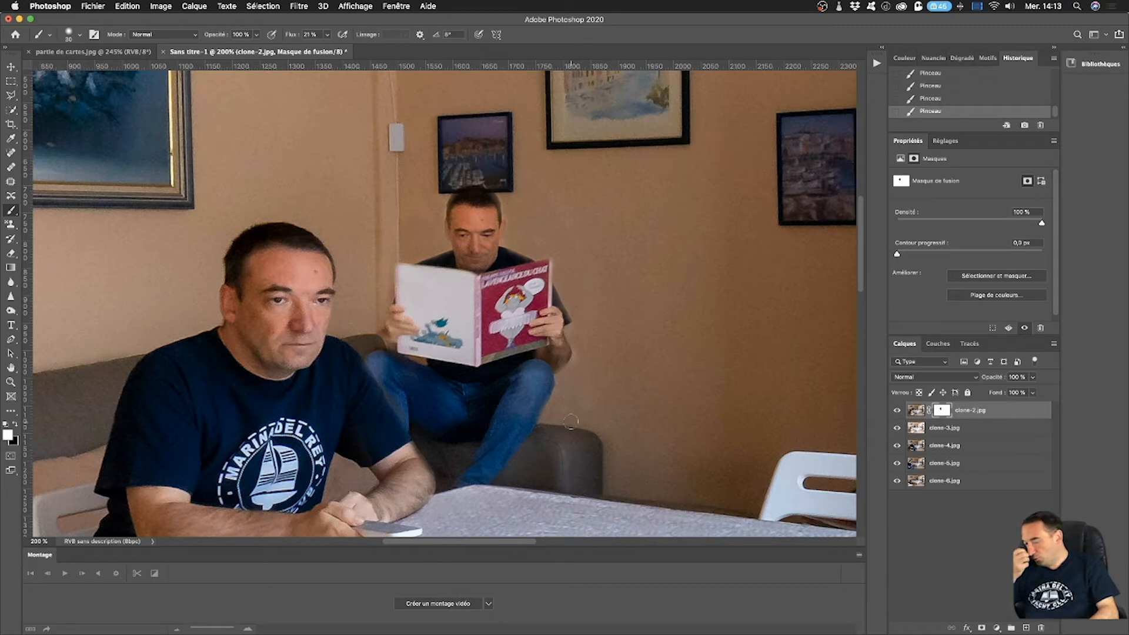
Fit the whole image in view and toggle the clone-2 and clone-3 layers to check the composite.
key(super+0)
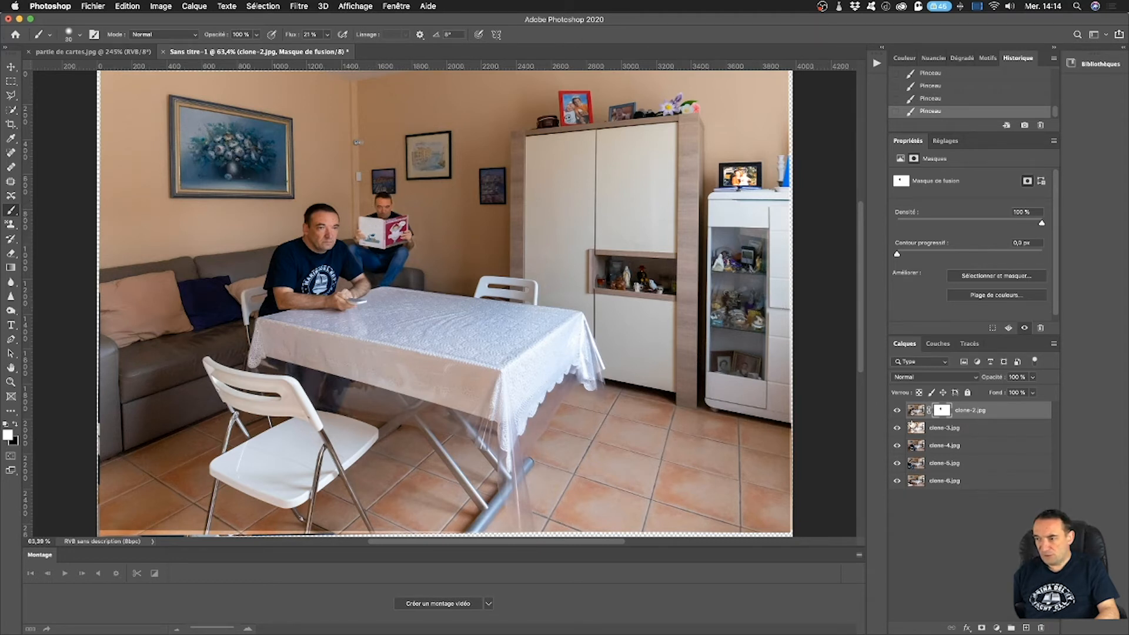
click(897, 411)
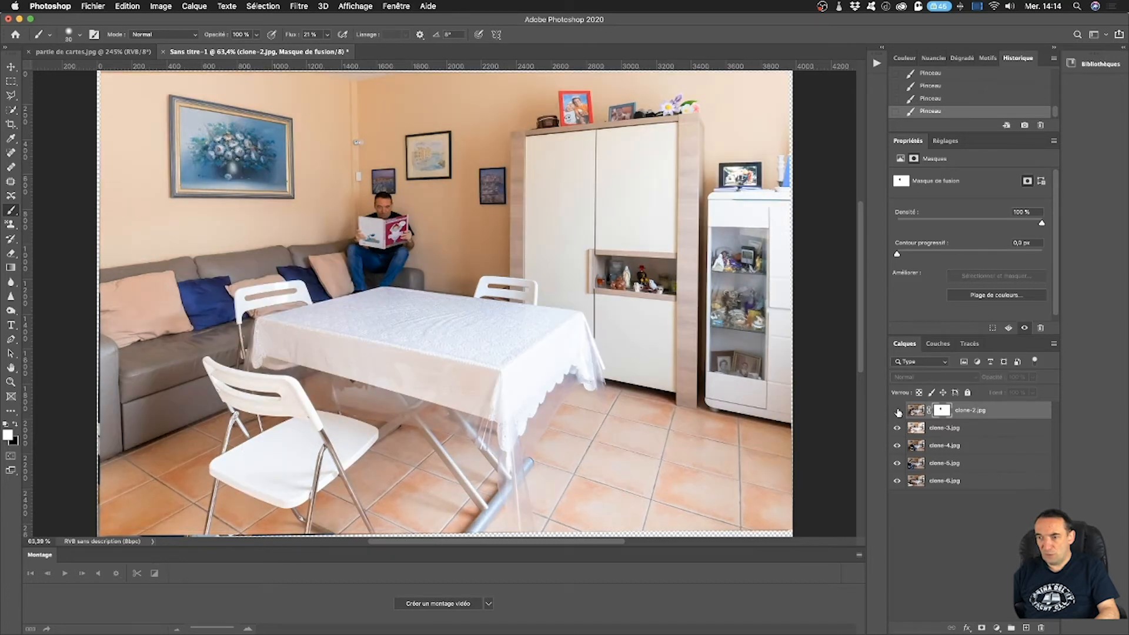
click(898, 411)
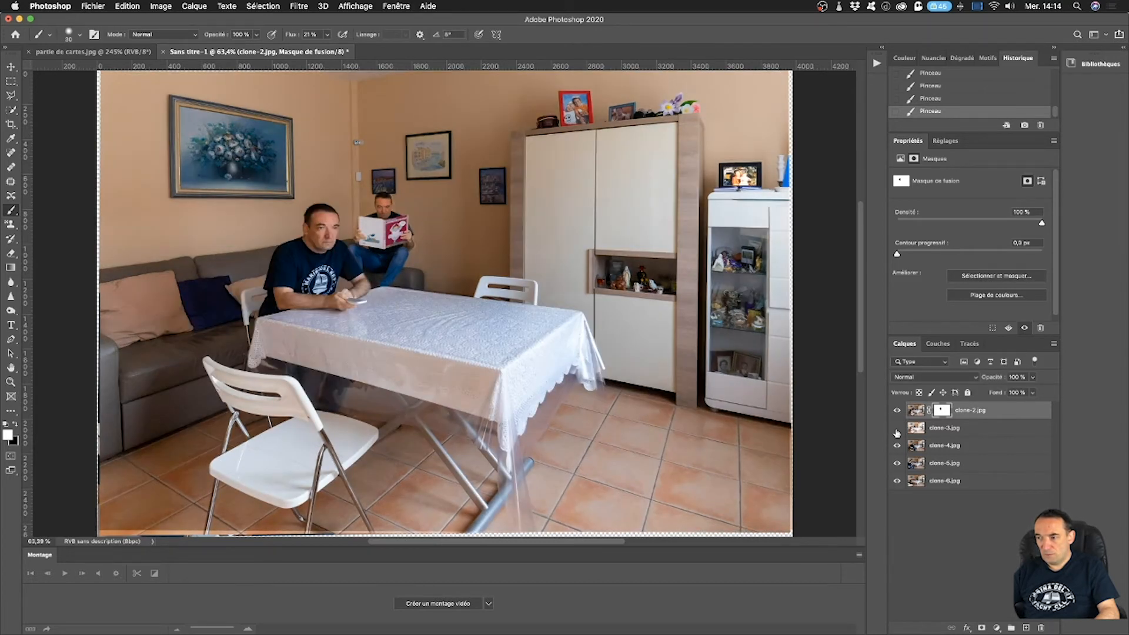
click(897, 430)
click(897, 430)
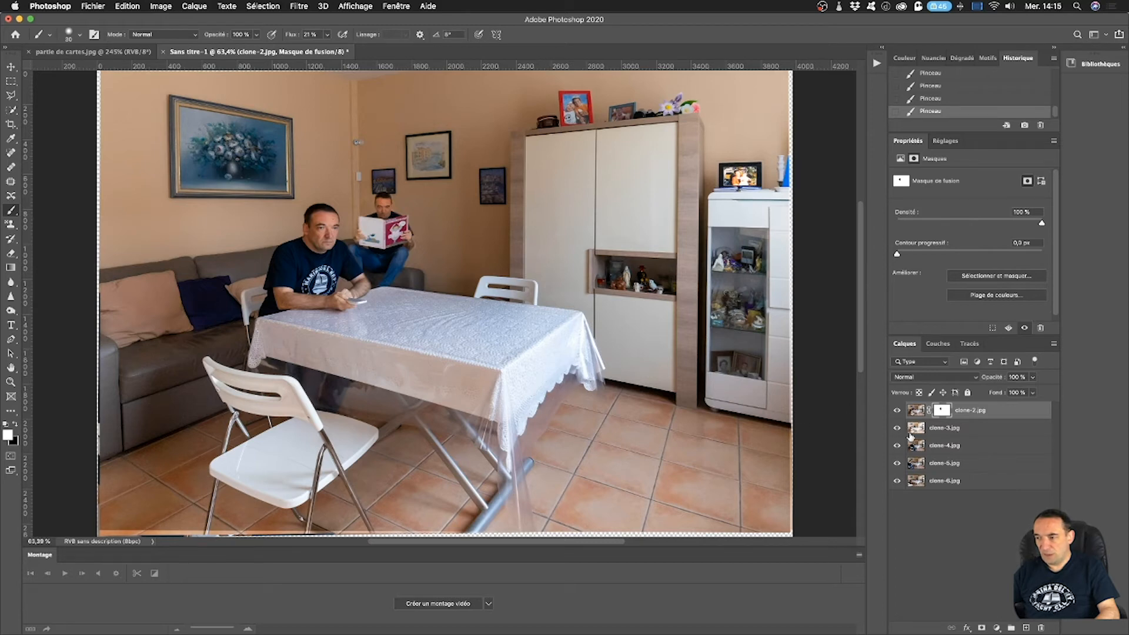
Hide the clone-2 and clone-3 layers to view the clone-4 photo, and show both again.
click(897, 411)
click(898, 430)
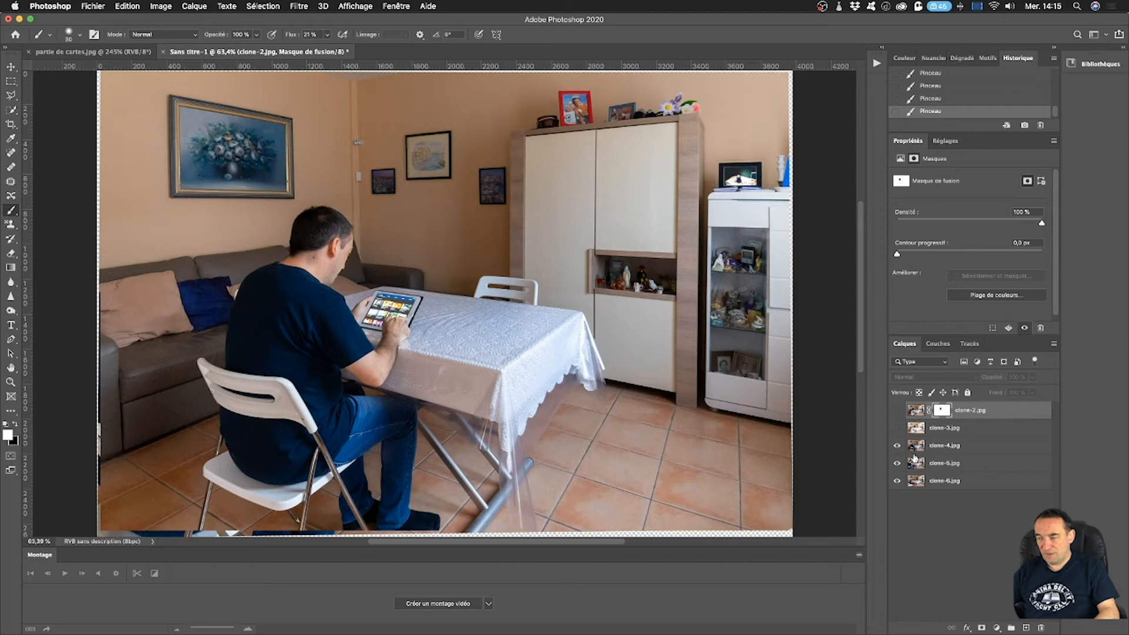
click(897, 429)
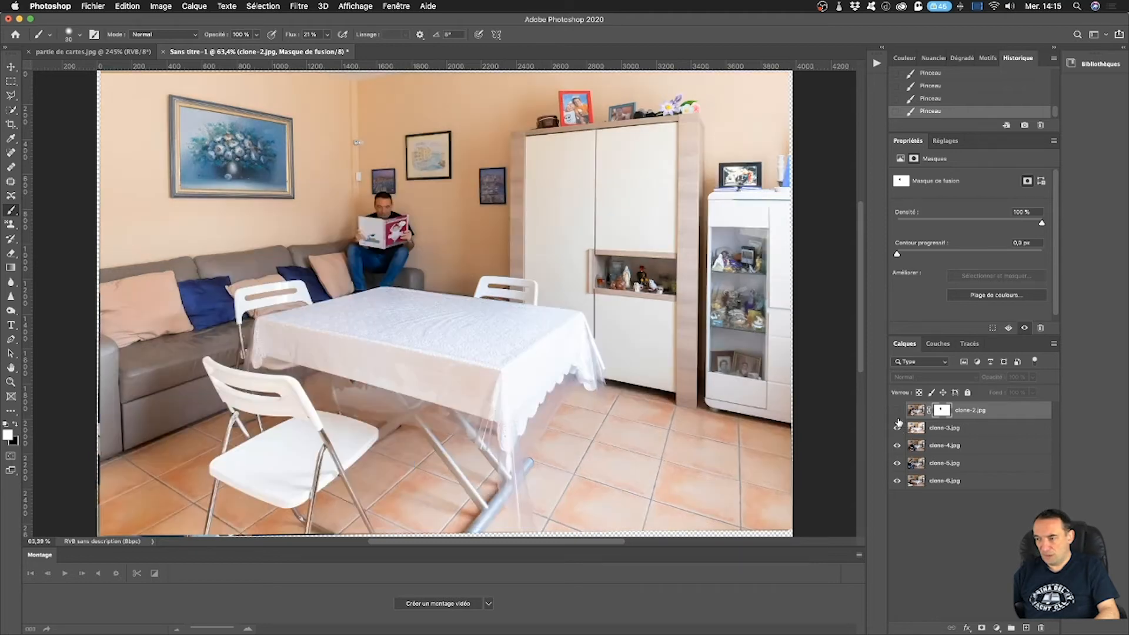
click(897, 412)
Hide clone-2, clone-3 and clone-4 one after another to view the clone-4 and clone-5 photos, and restore all three layers.
click(897, 411)
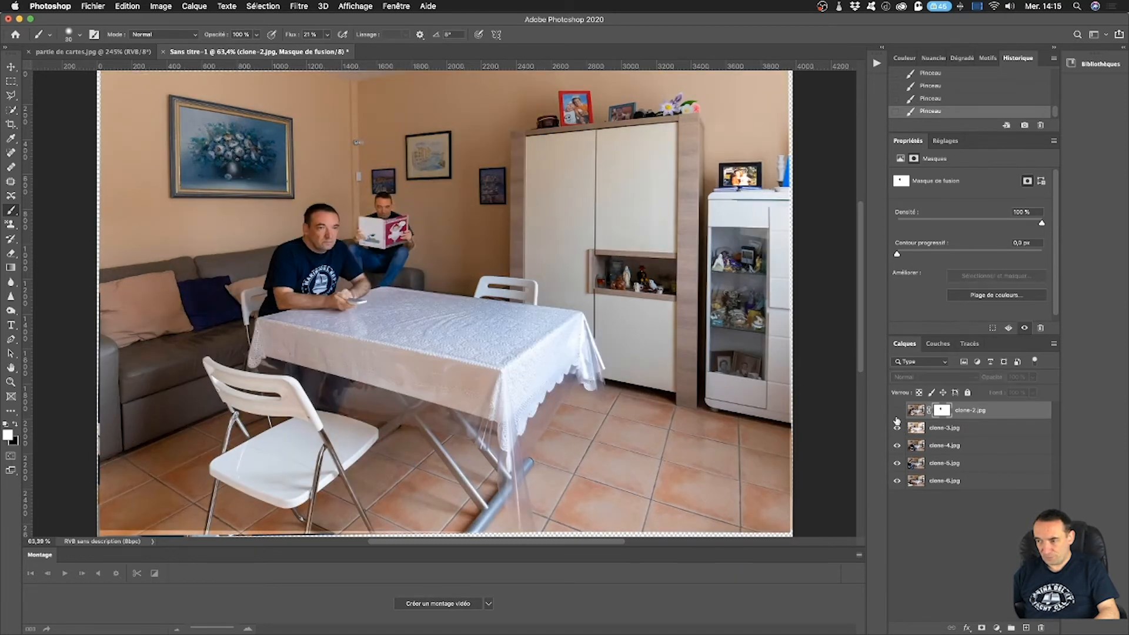
click(897, 429)
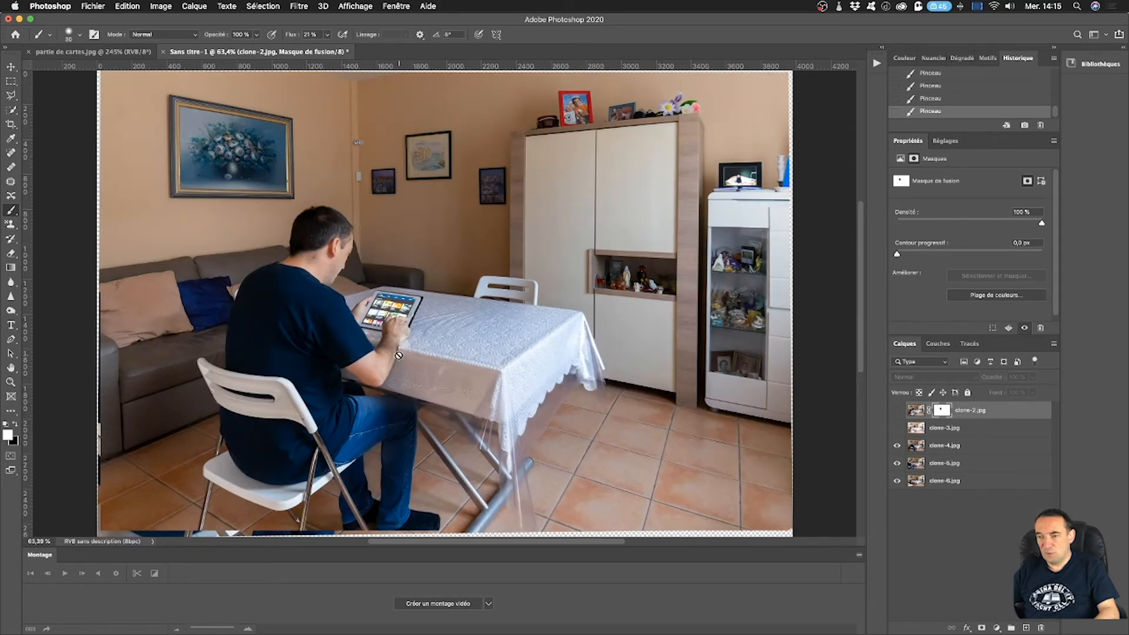
click(897, 446)
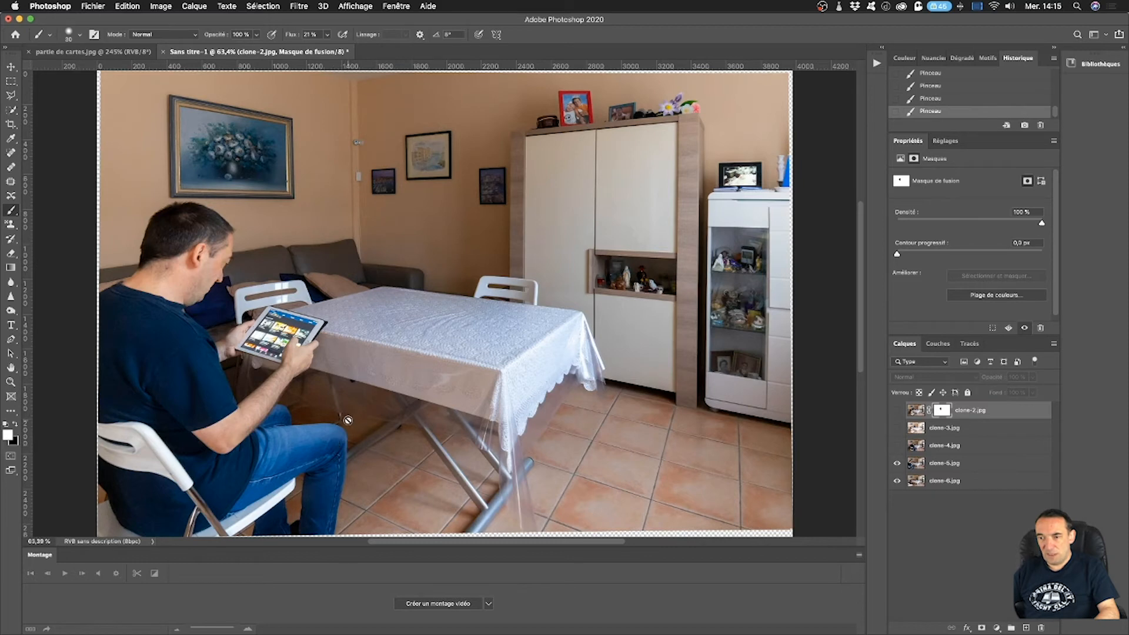
click(897, 411)
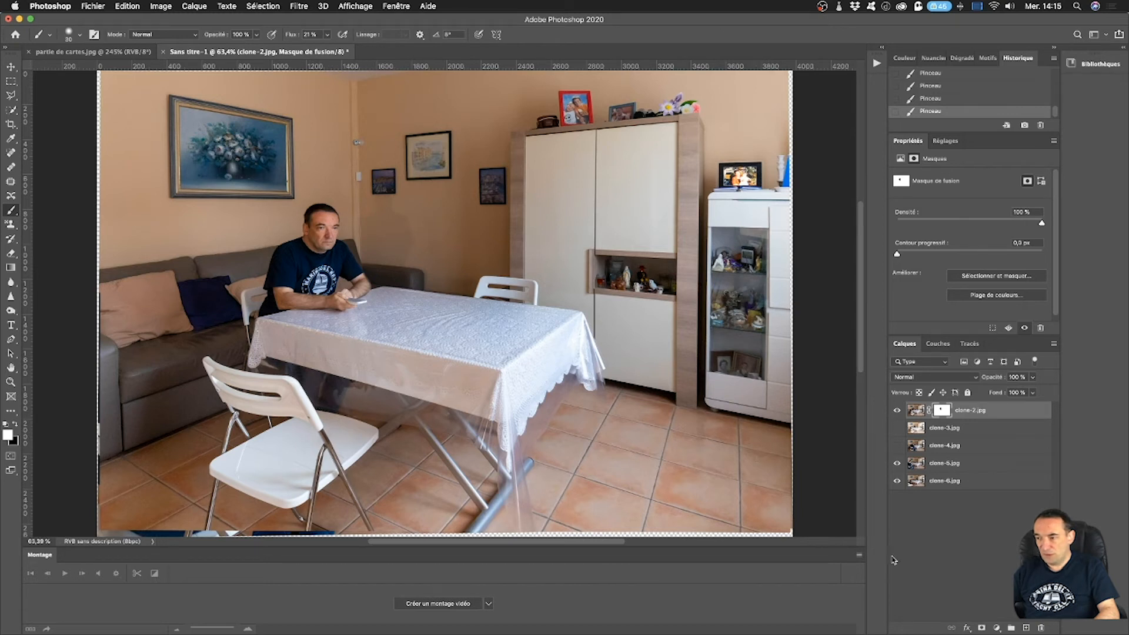
click(897, 428)
click(897, 446)
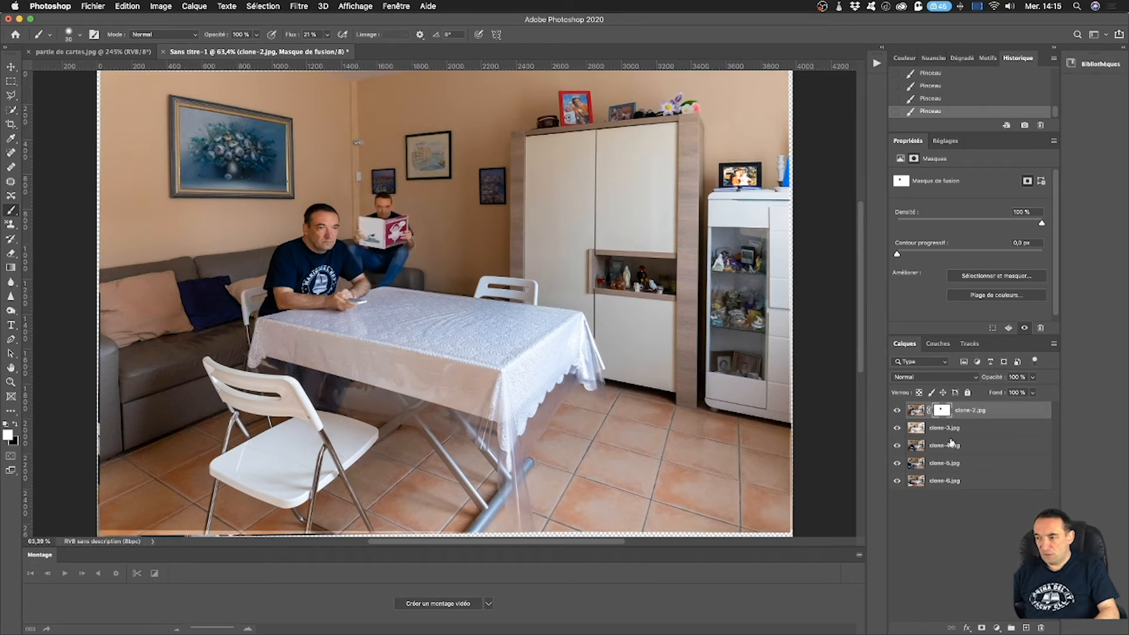
Delete the clone-4 layer from the composite.
click(972, 433)
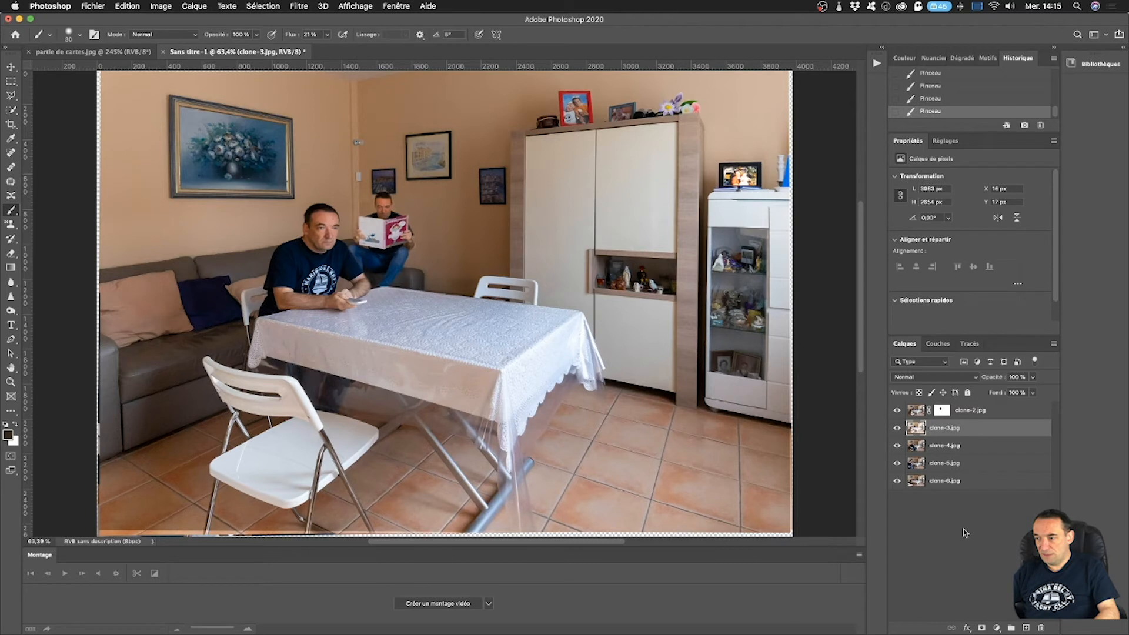
click(958, 448)
click(897, 446)
mouse_move(960, 448)
mouse_down()
mouse_move(968, 622)
mouse_move(1042, 628)
mouse_up()
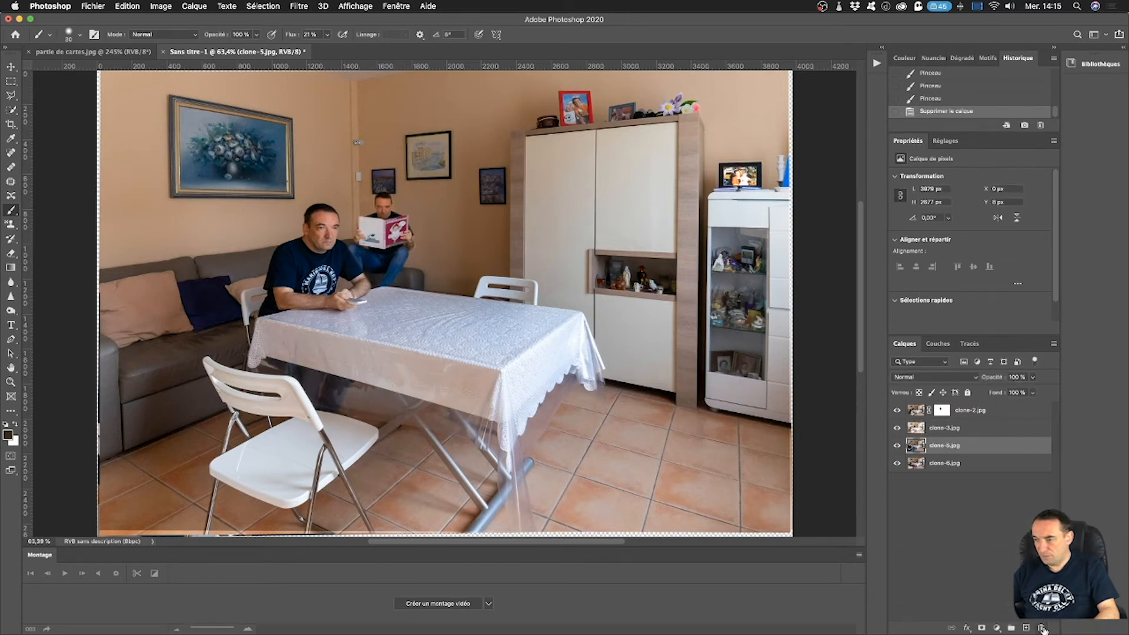
Add a layer mask to the clone-3 layer and set the brush size to 102 px.
click(970, 429)
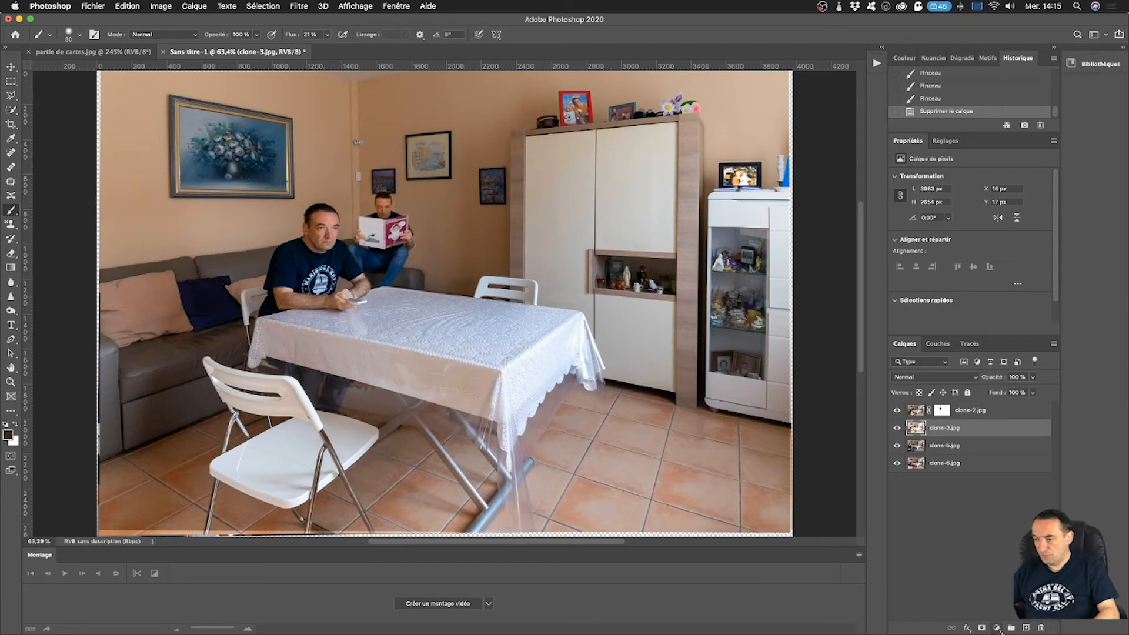
click(982, 628)
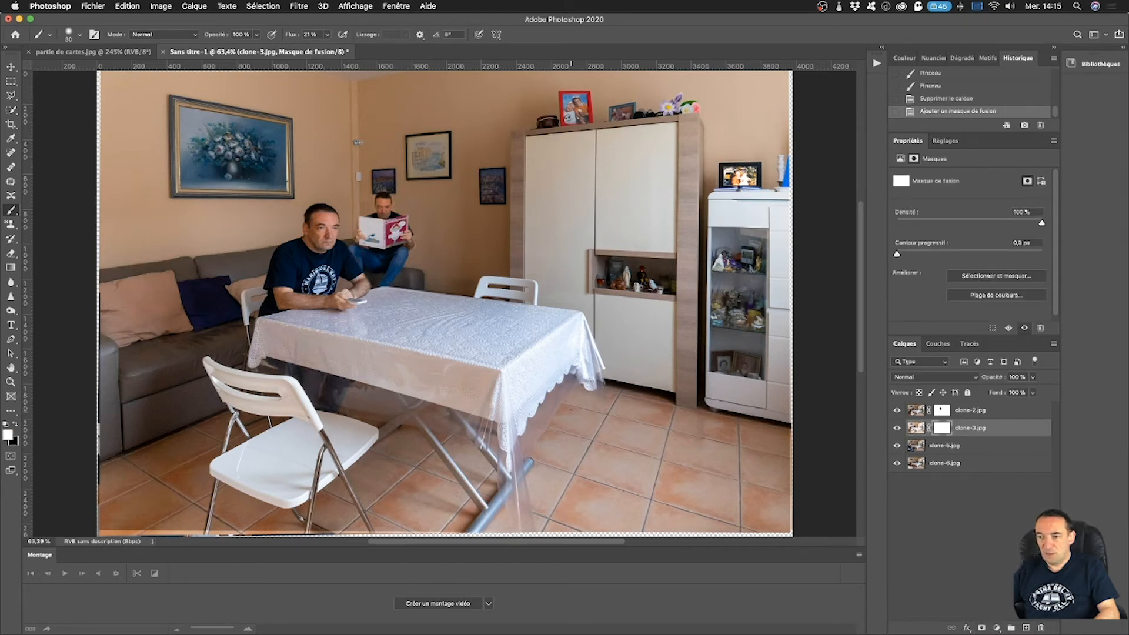
scroll(338, 479, up, 1)
scroll(338, 479, right, 1)
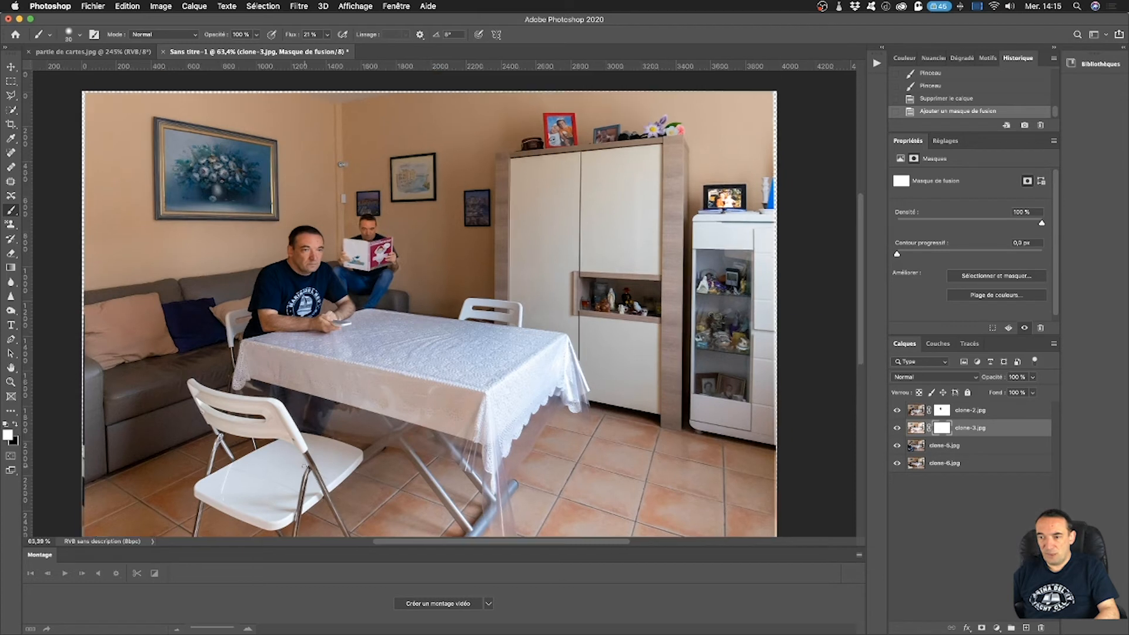
scroll(369, 456, down, 1)
scroll(369, 456, left, 1)
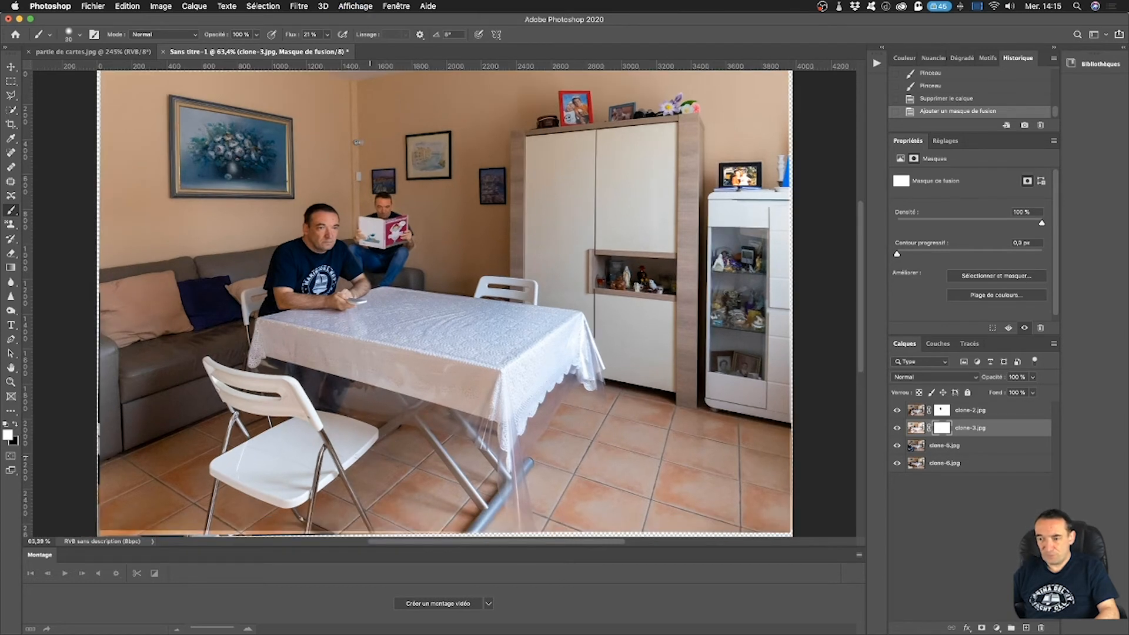
click(79, 34)
mouse_move(81, 70)
mouse_down()
mouse_move(117, 70)
mouse_move(103, 70)
mouse_up()
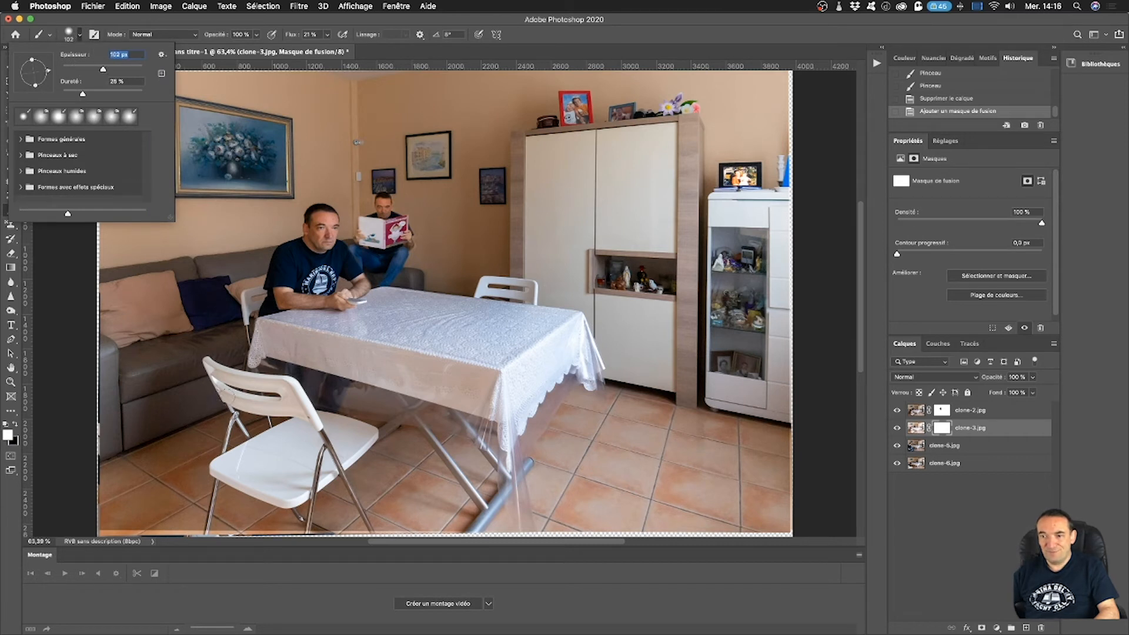
Undo the strokes and the mask on clone-3, and add a fresh layer mask to that layer.
key(super+z)
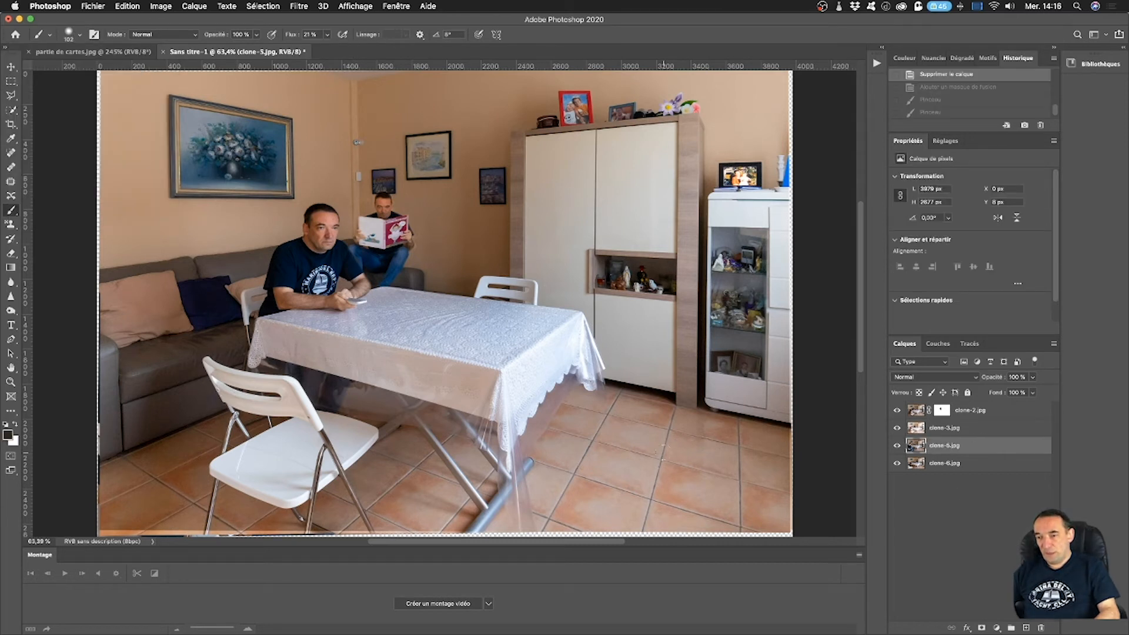
click(959, 435)
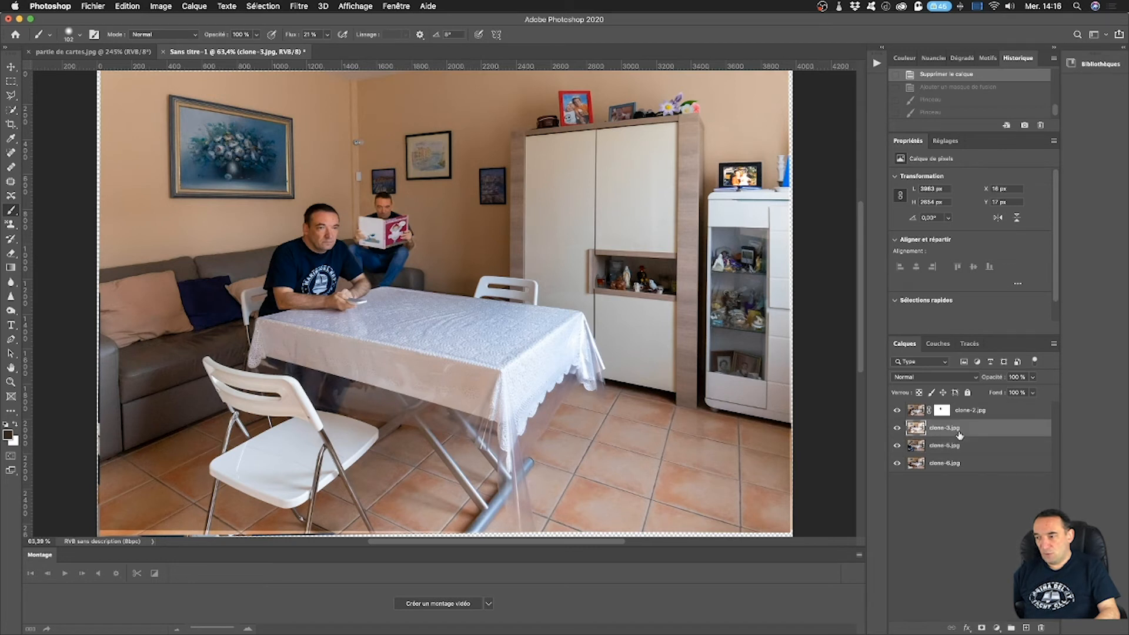
click(981, 629)
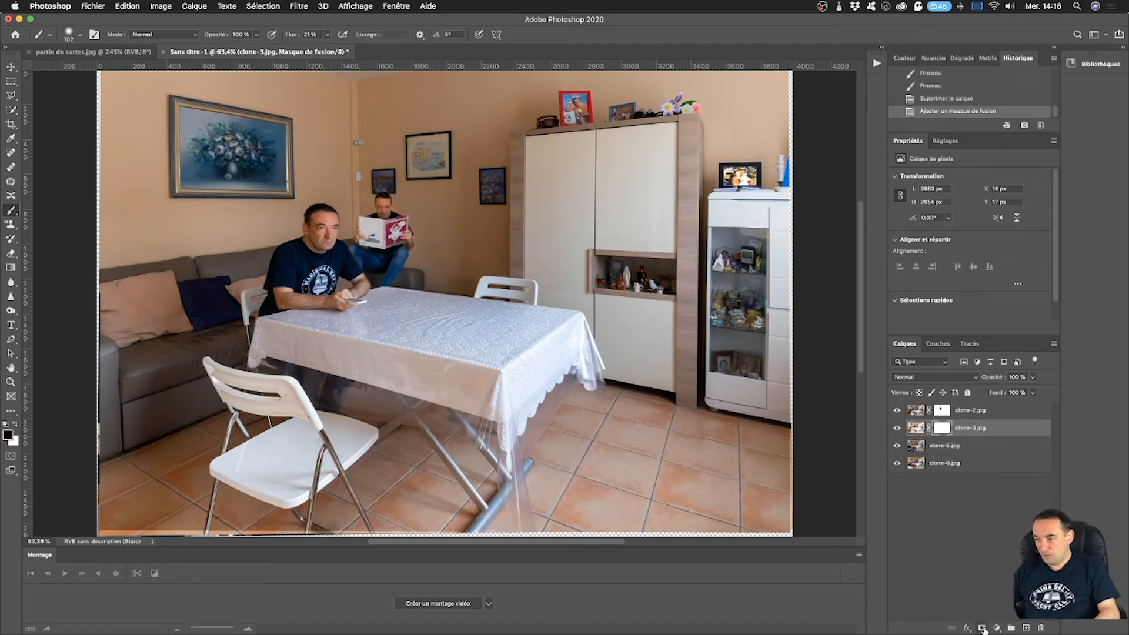
Paint black beside the front chair on the clone-3 mask, checking it with clone-2 hidden, and repeat the stroke on the clone-2 mask.
click(188, 418)
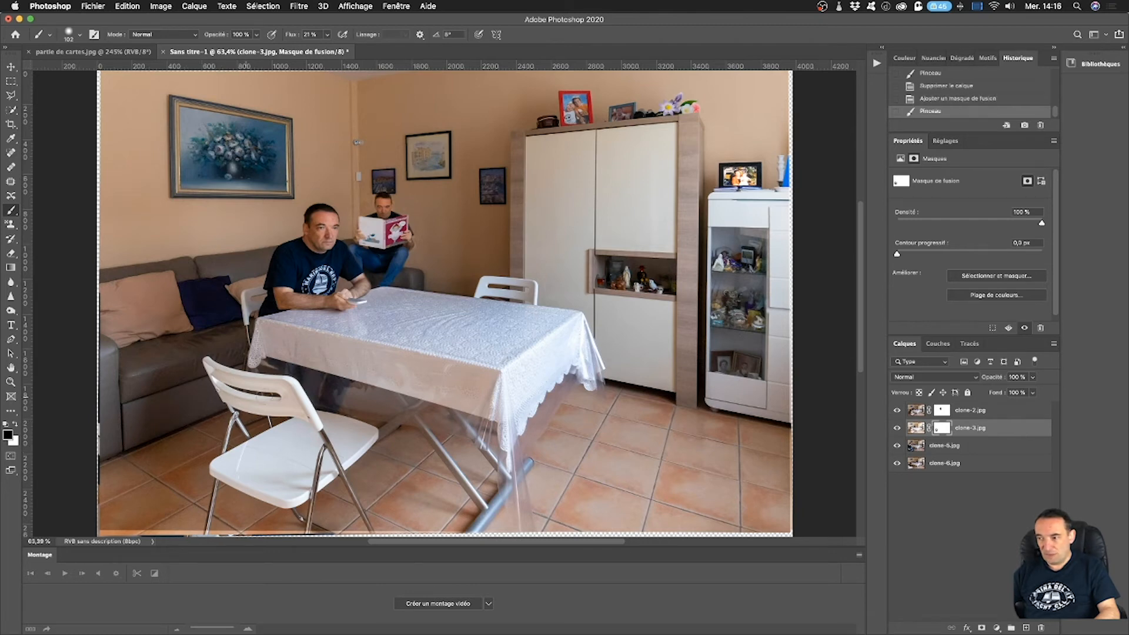
click(897, 411)
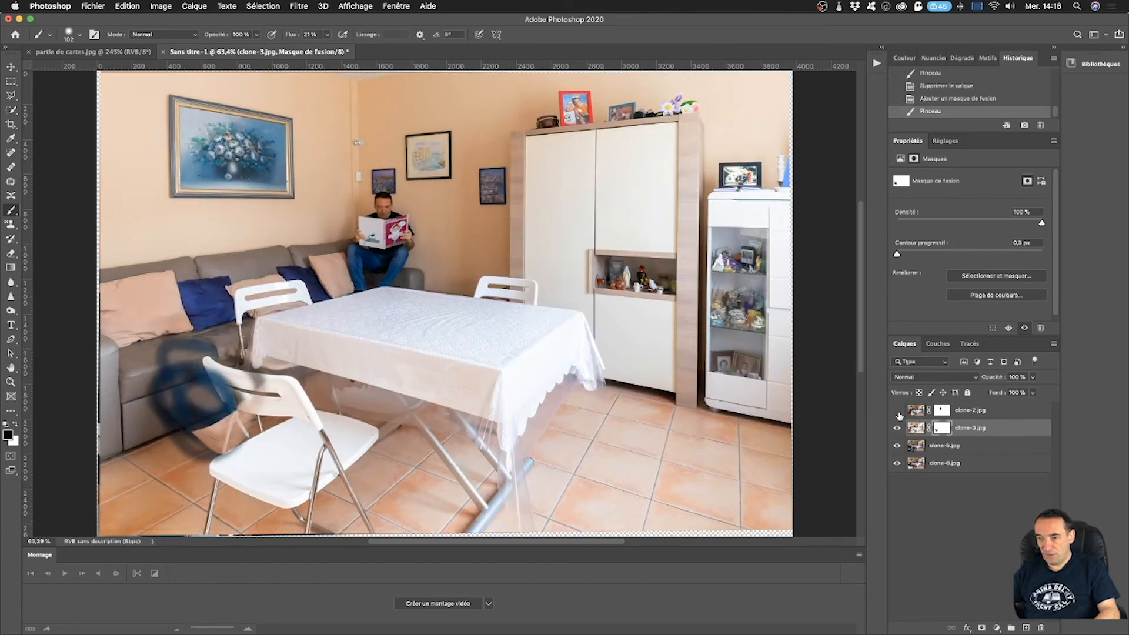
mouse_move(203, 386)
mouse_down()
mouse_move(179, 393)
mouse_move(189, 374)
mouse_move(212, 387)
mouse_move(184, 360)
mouse_move(238, 406)
mouse_up()
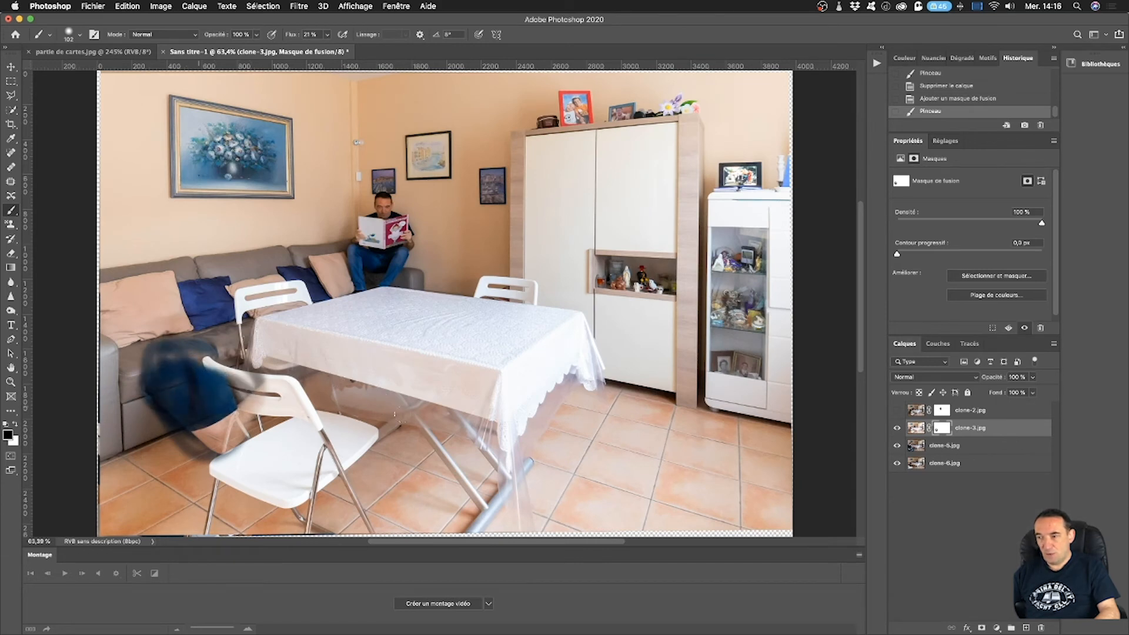
click(898, 410)
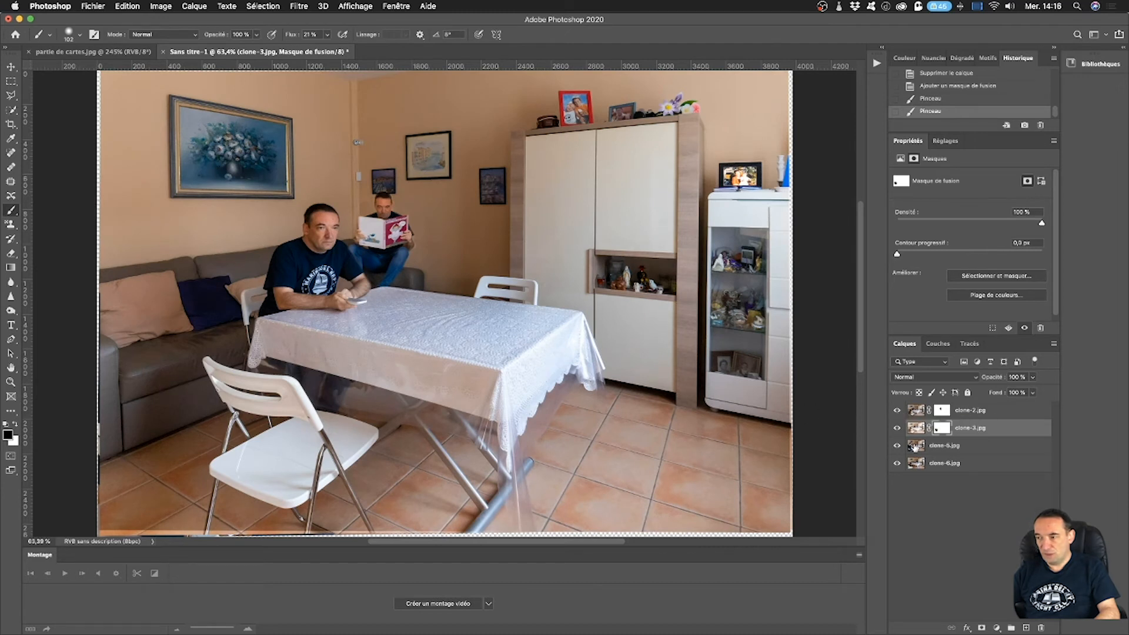
click(950, 414)
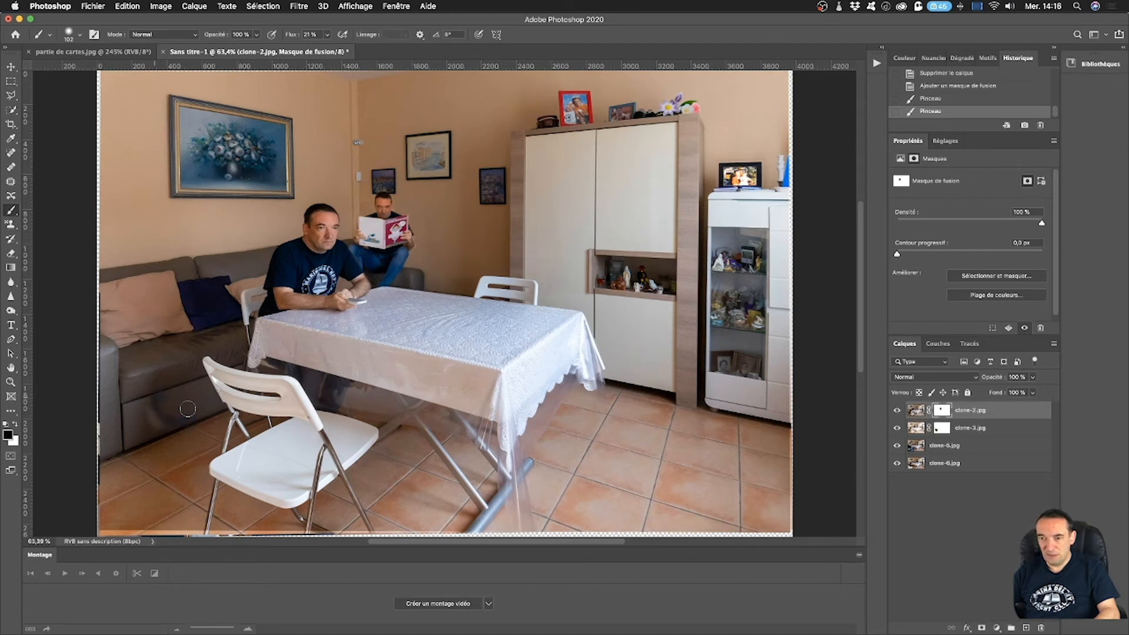
mouse_move(215, 432)
mouse_down()
mouse_move(163, 397)
mouse_move(185, 424)
mouse_move(167, 364)
mouse_move(188, 366)
mouse_move(229, 407)
mouse_move(201, 388)
mouse_move(180, 399)
mouse_up()
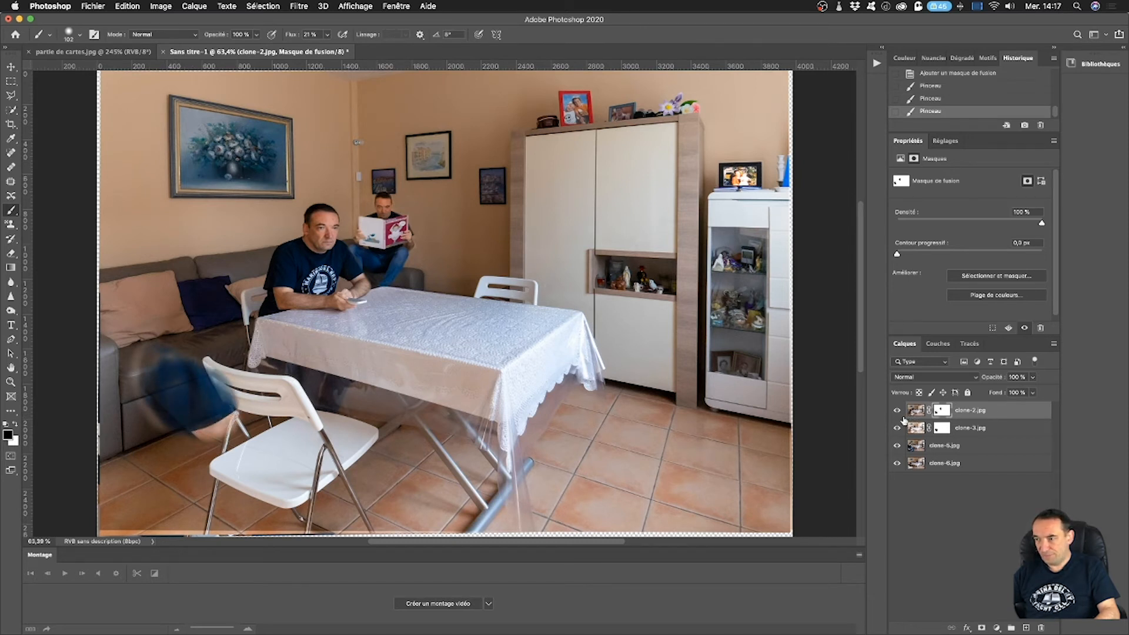
Revert the history to the layer deletion, discarding the strokes and the clone-3 mask.
click(943, 74)
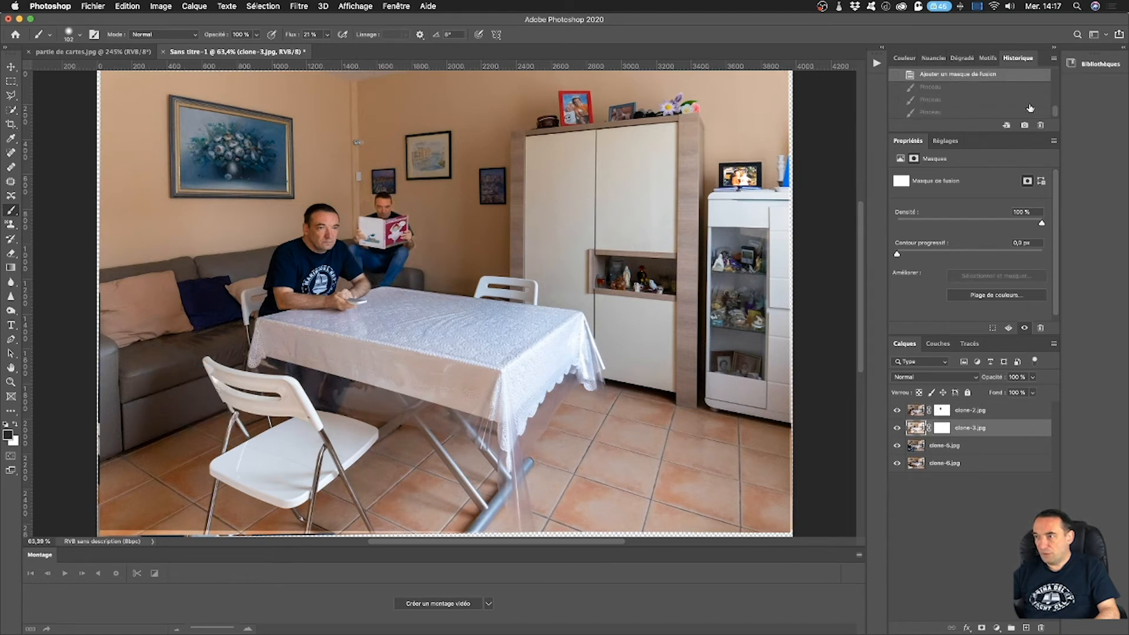
scroll(1030, 109, up, 3)
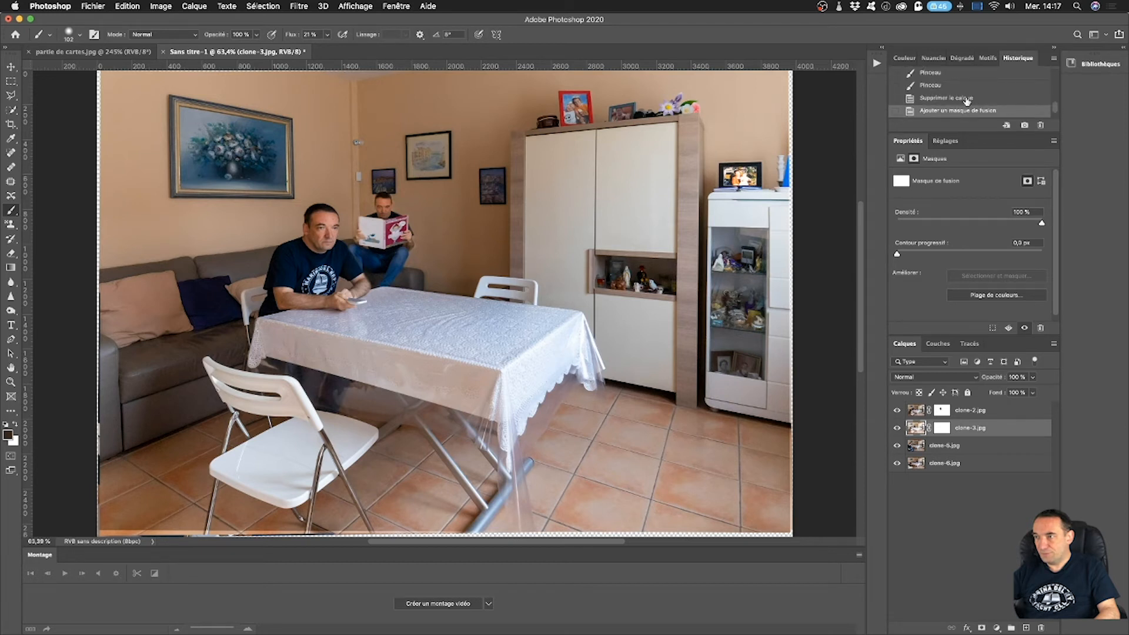
click(965, 98)
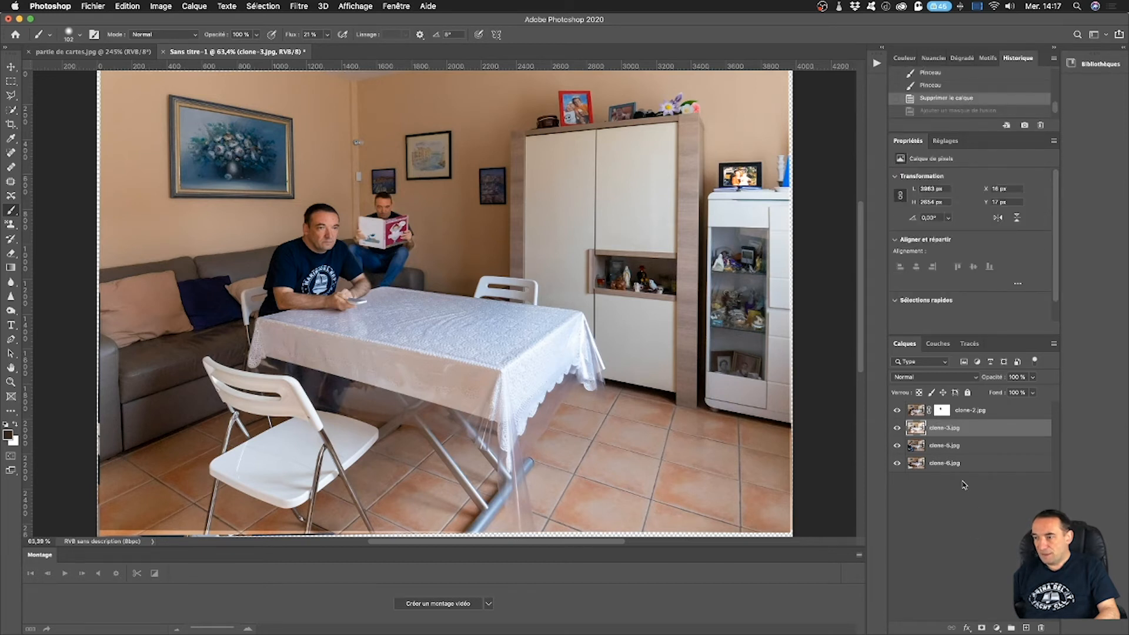
Select clone-2 and clone-3 and stamp all visible layers into a new merged layer above them.
click(975, 412)
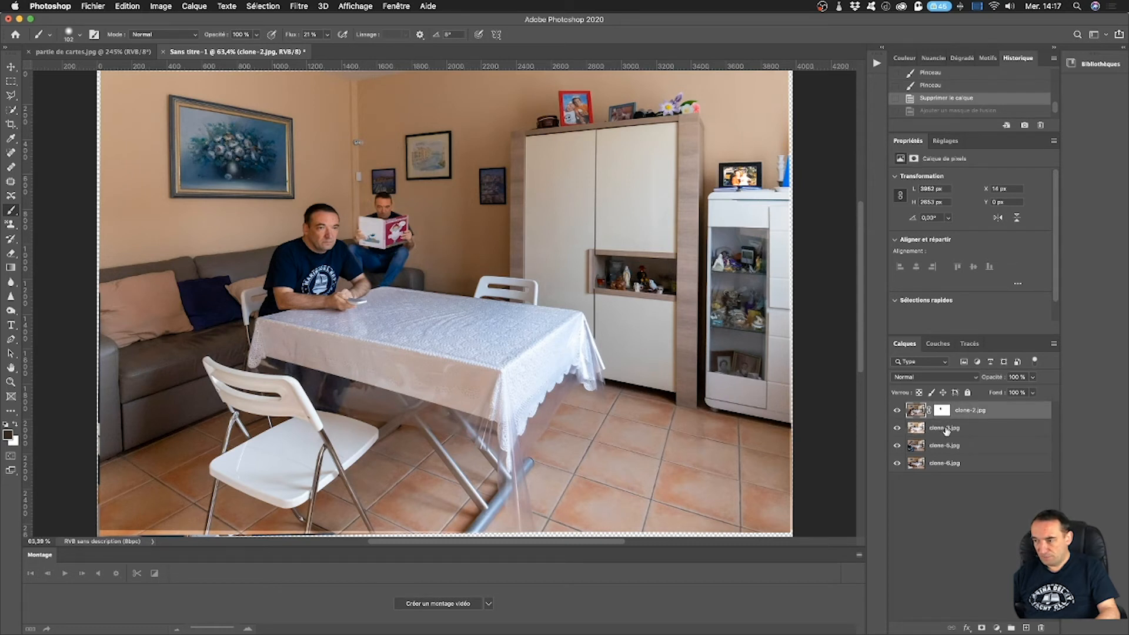
shift+click(949, 428)
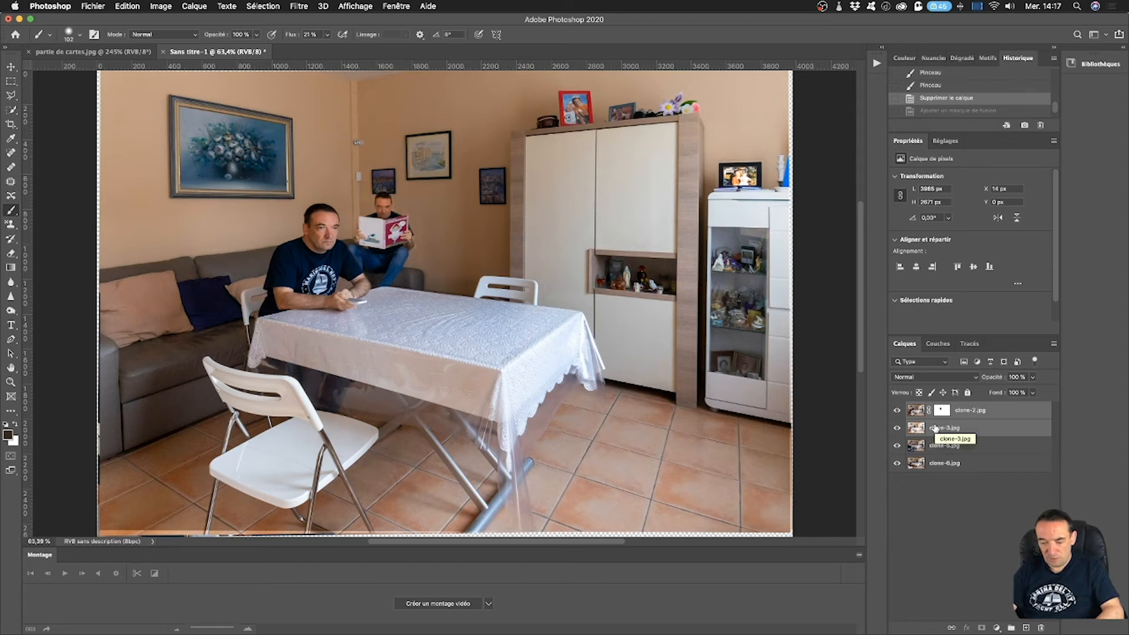
key(alt+shift+super+e)
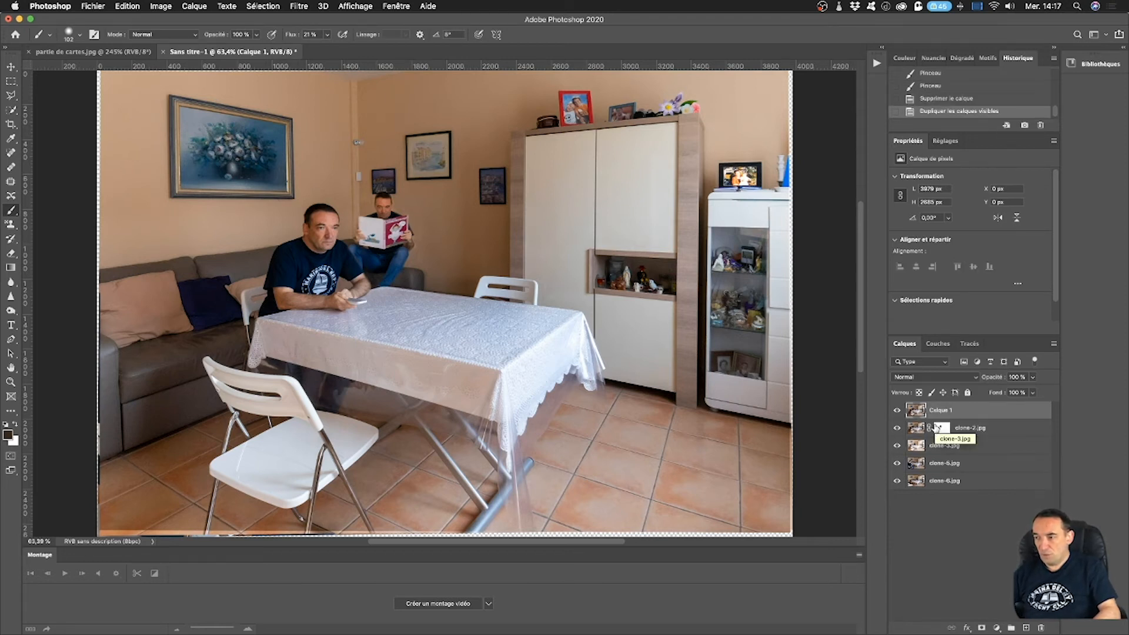
click(996, 434)
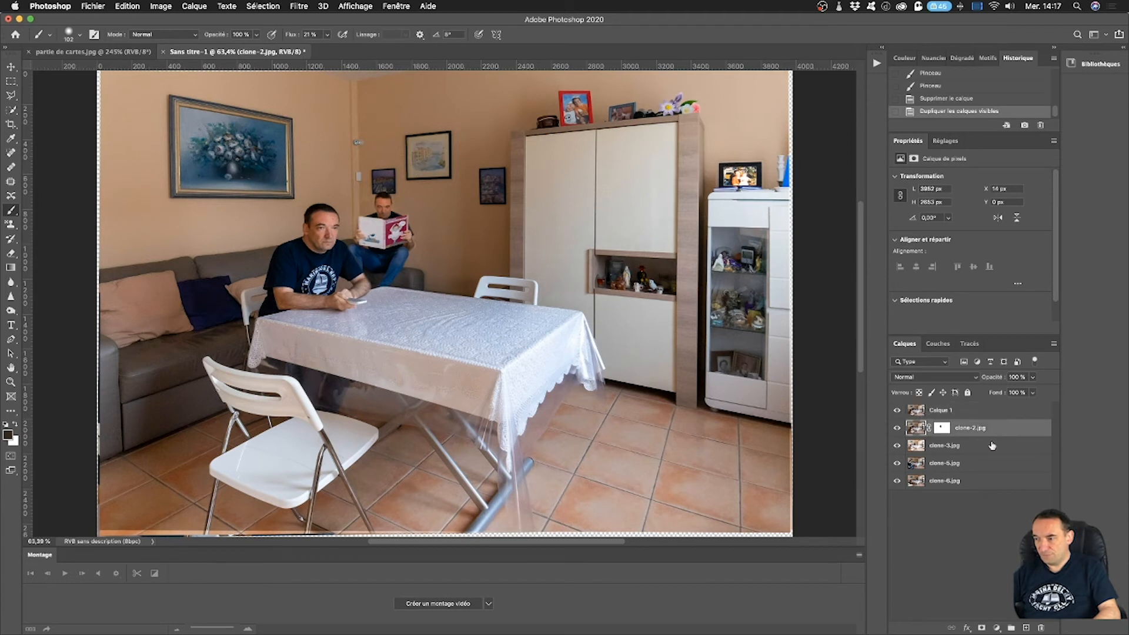
shift+click(984, 447)
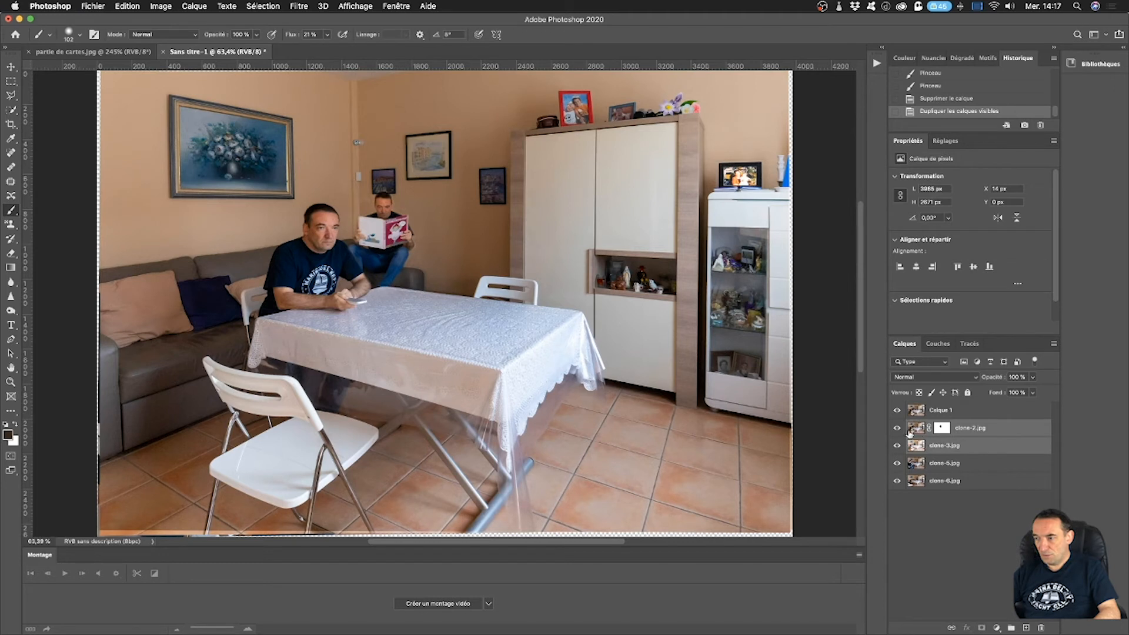
drag(896, 432, 898, 447)
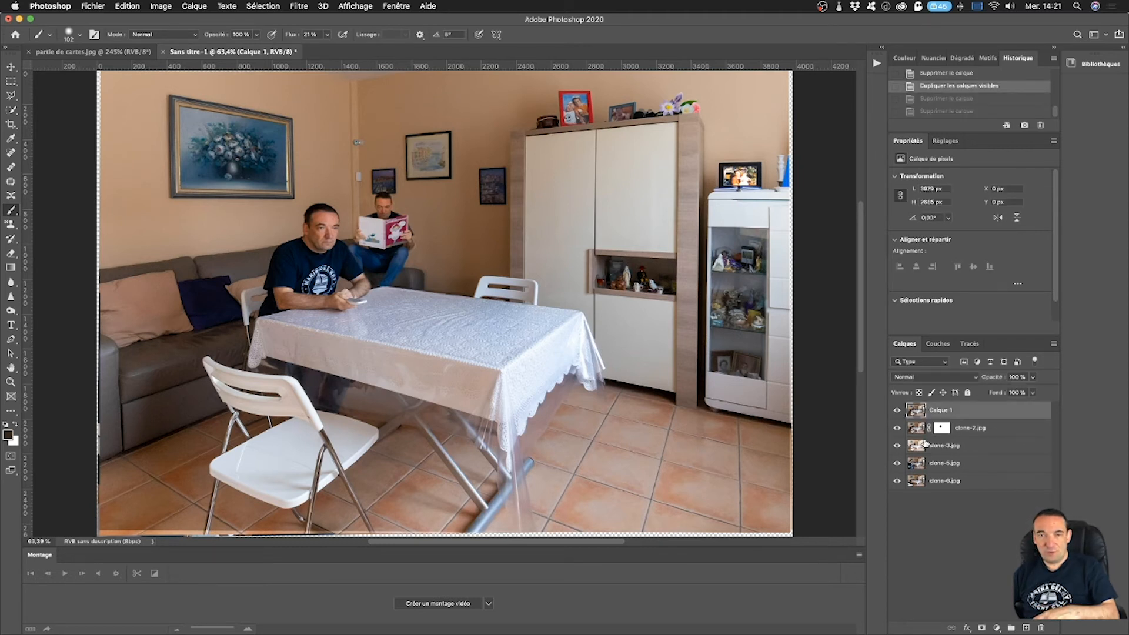
Delete the clone-2 and clone-3 layers beneath the merged layer.
click(970, 432)
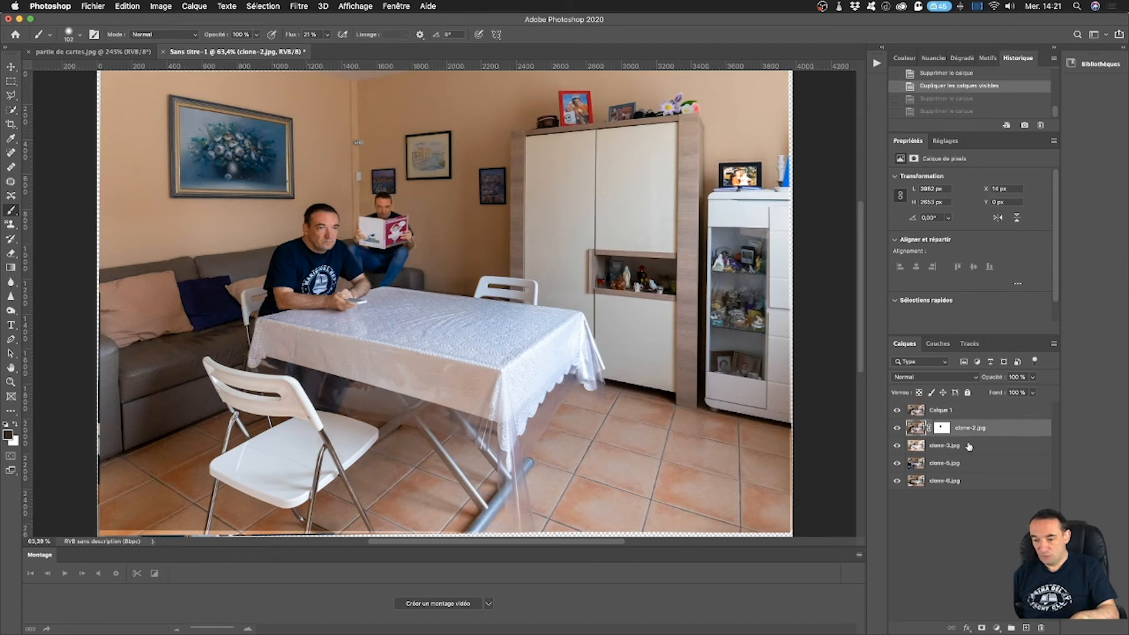
shift+click(969, 447)
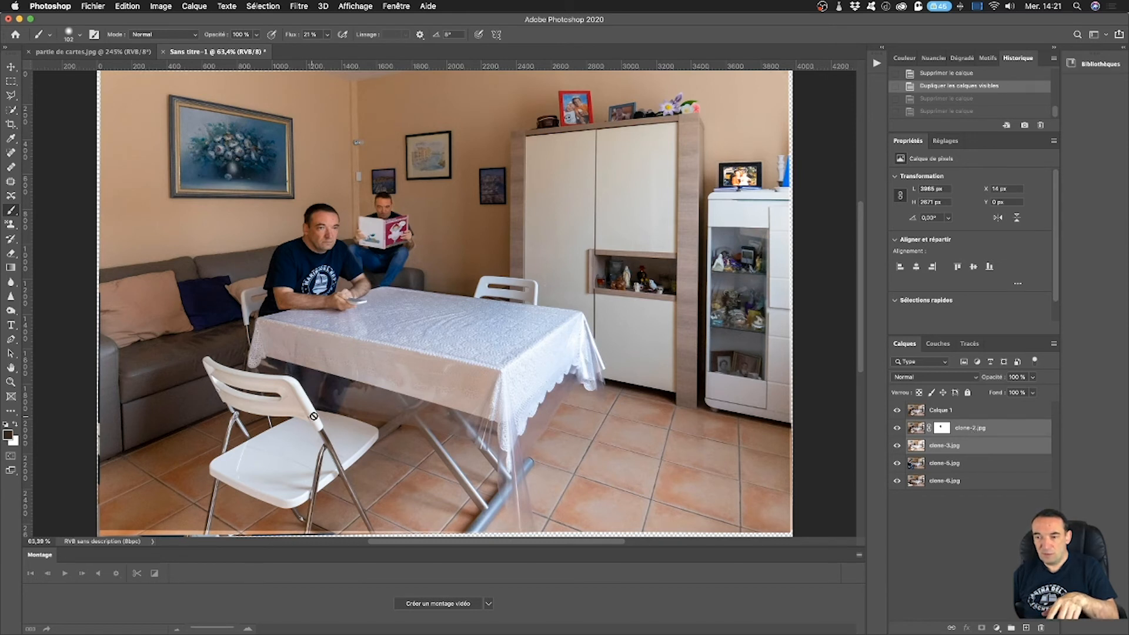
mouse_move(971, 438)
mouse_down()
mouse_move(1000, 618)
mouse_move(1041, 628)
mouse_up()
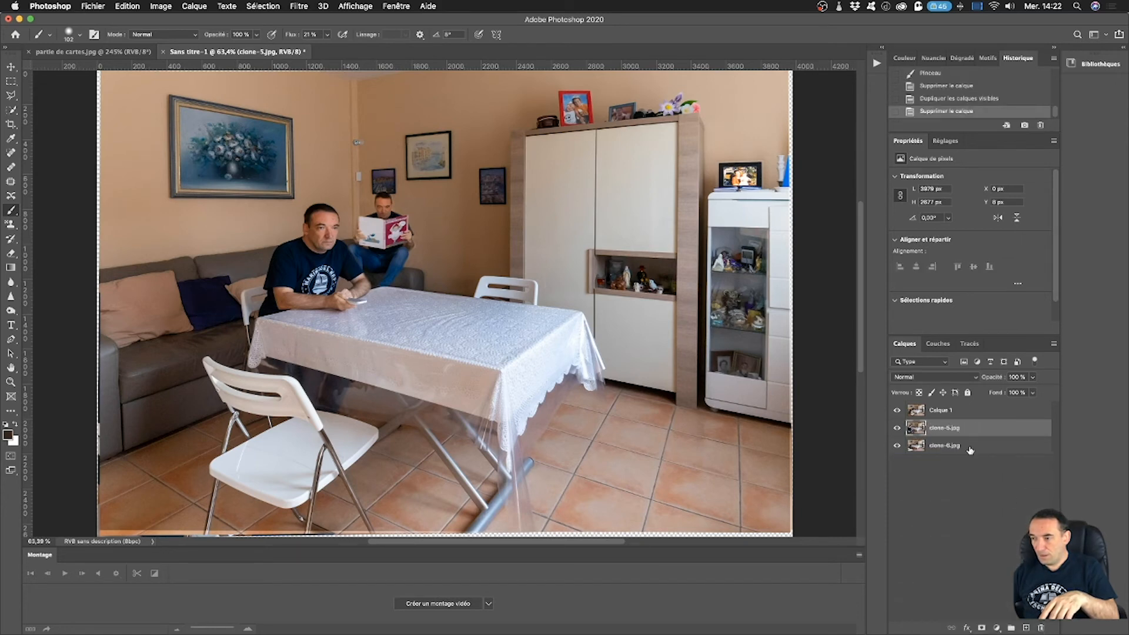
Toggle the merged layer's visibility twice to compare it with the clone-5 photo of the man holding a tablet.
click(897, 411)
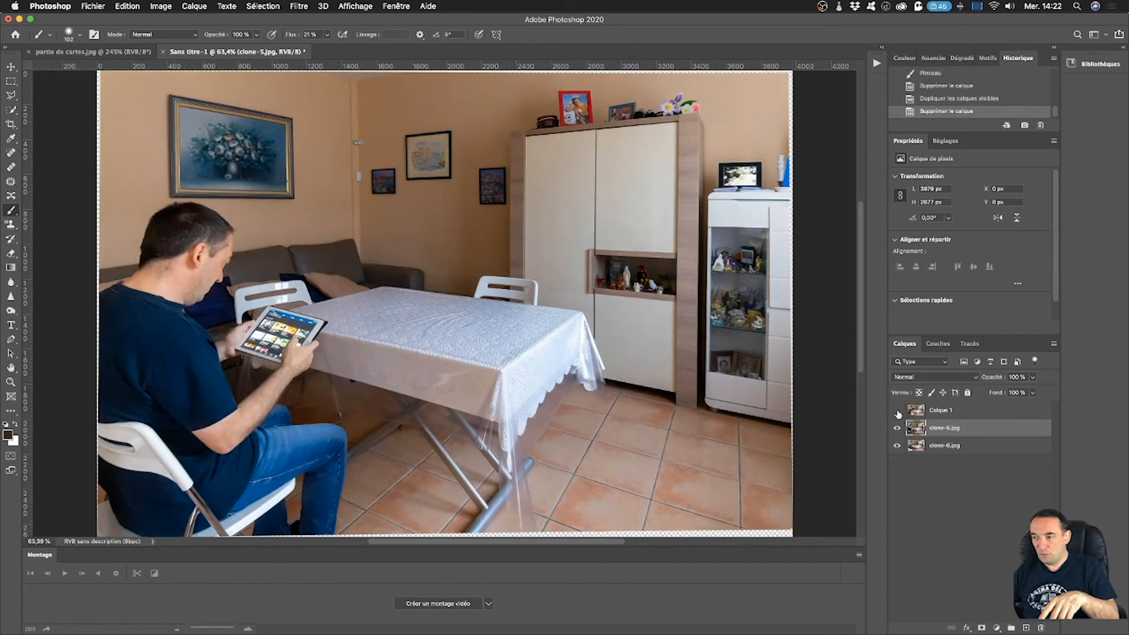
click(897, 411)
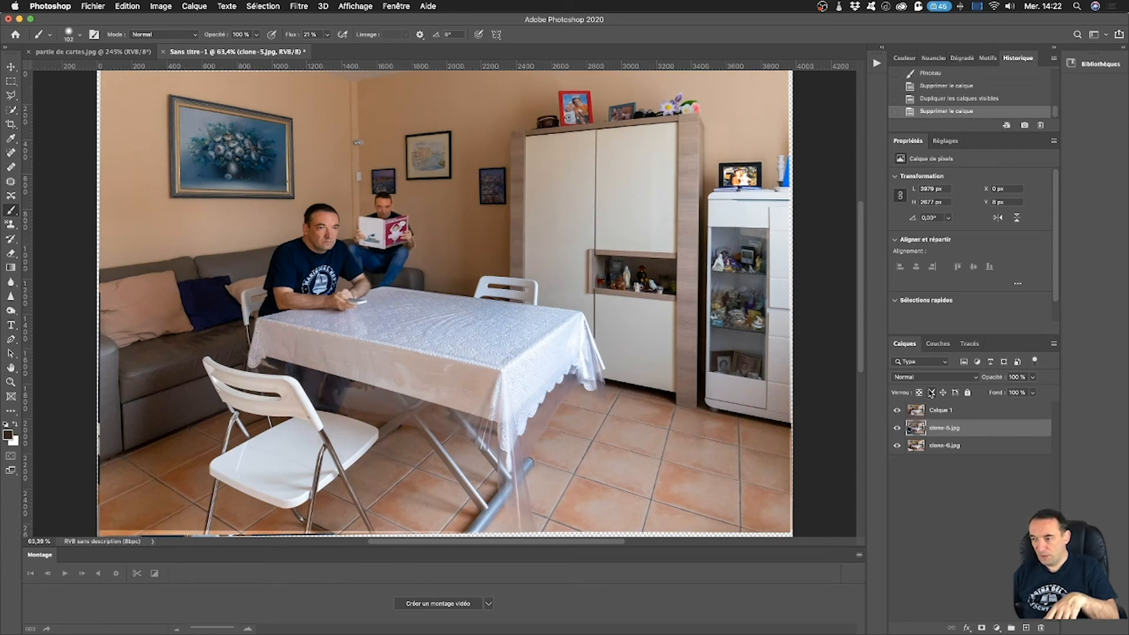
click(898, 412)
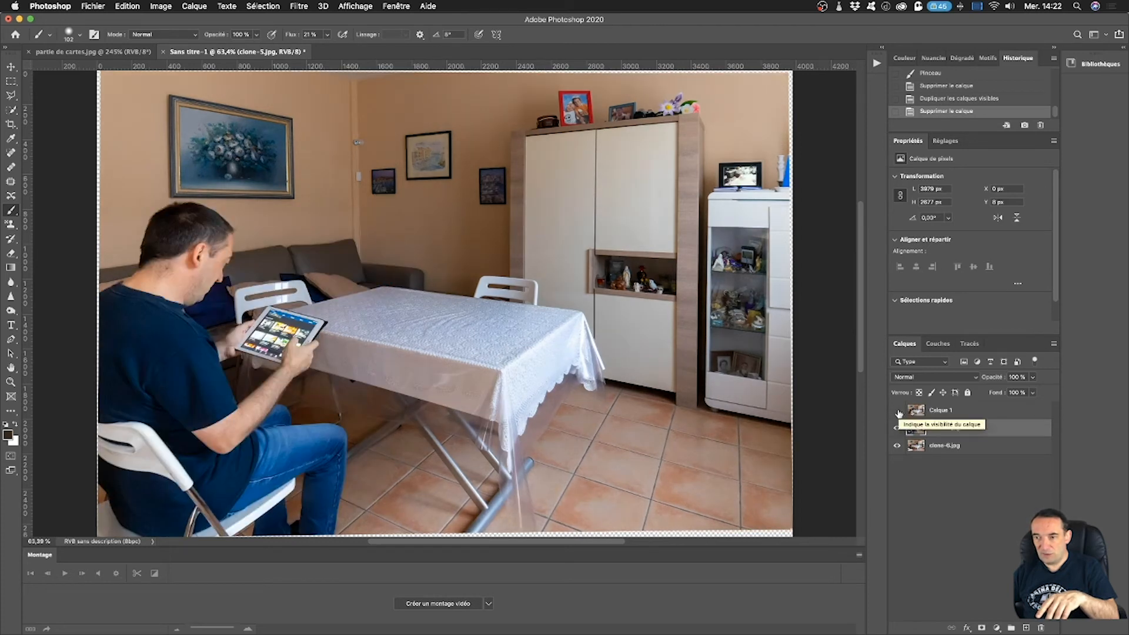
click(898, 411)
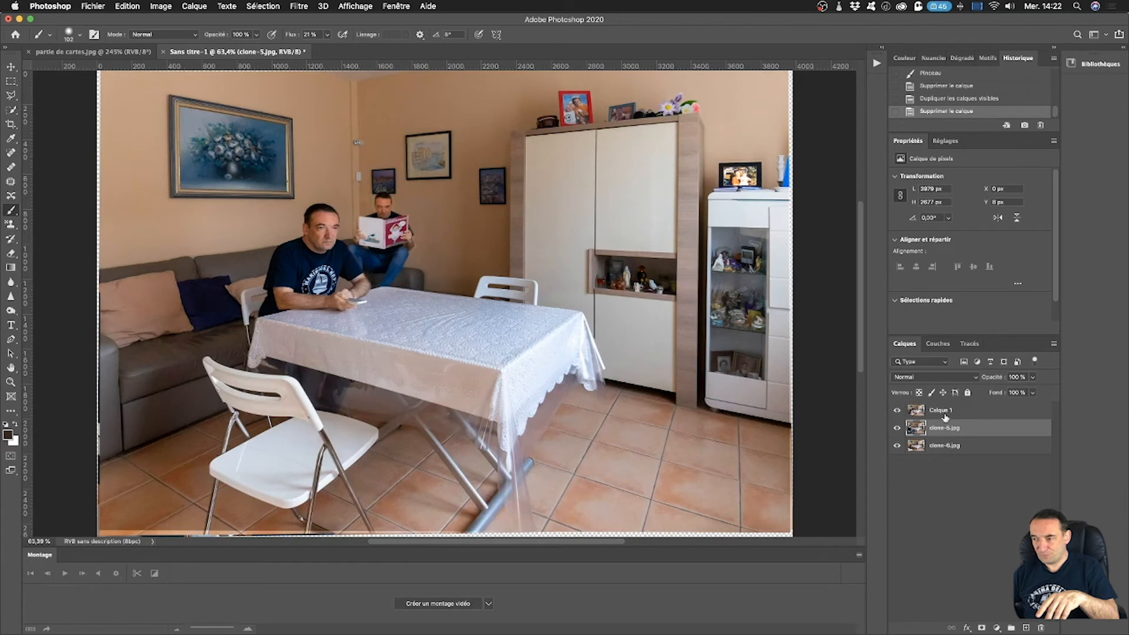
Add a layer mask to the merged layer and paint a first black stroke over the sofa to reveal the man with the tablet.
click(976, 418)
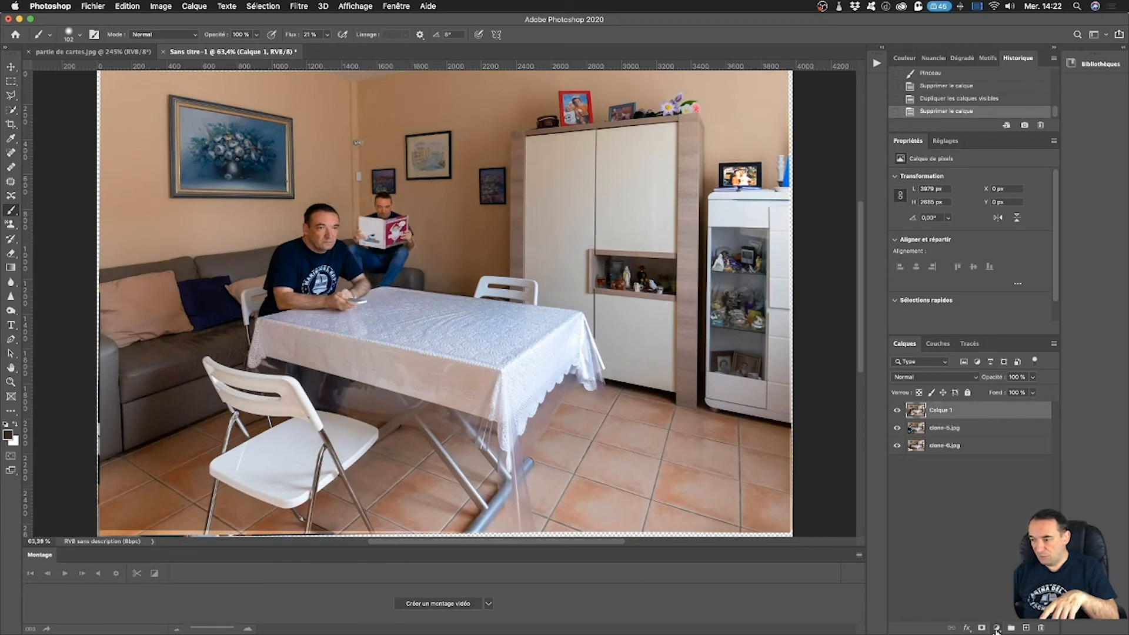
click(984, 628)
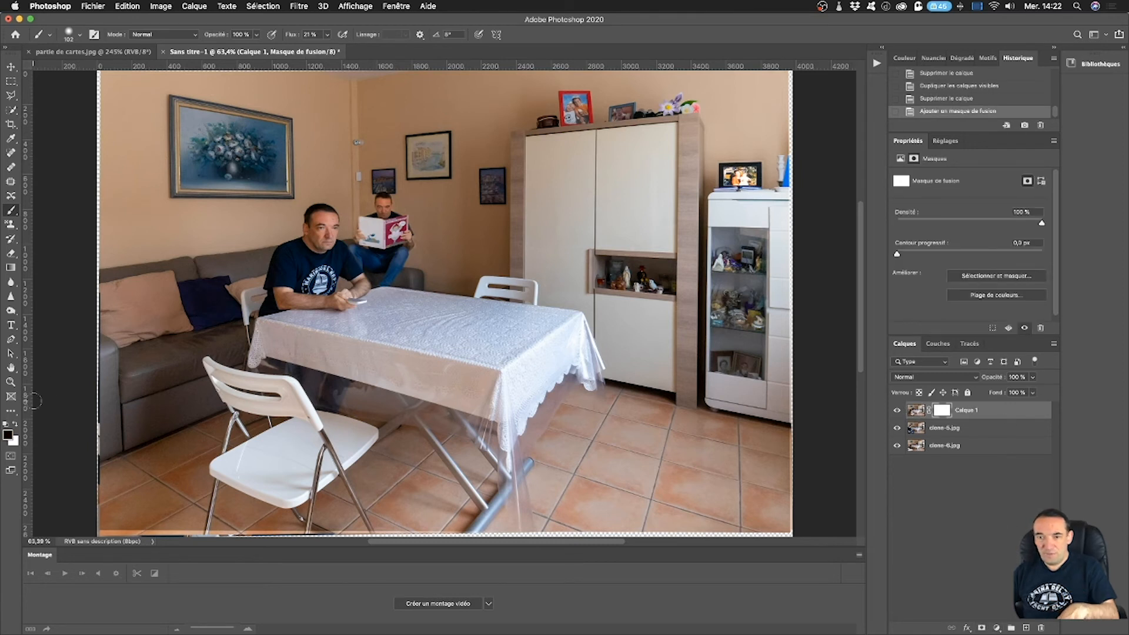
scroll(164, 370, up, 1)
mouse_move(164, 371)
mouse_down()
mouse_move(179, 374)
mouse_move(183, 391)
mouse_move(128, 297)
mouse_move(173, 362)
mouse_move(182, 282)
mouse_up()
Enlarge the brush and paint black on Calque 1's mask to reveal the whole man with the tablet, including his arms, legs and chair.
click(69, 33)
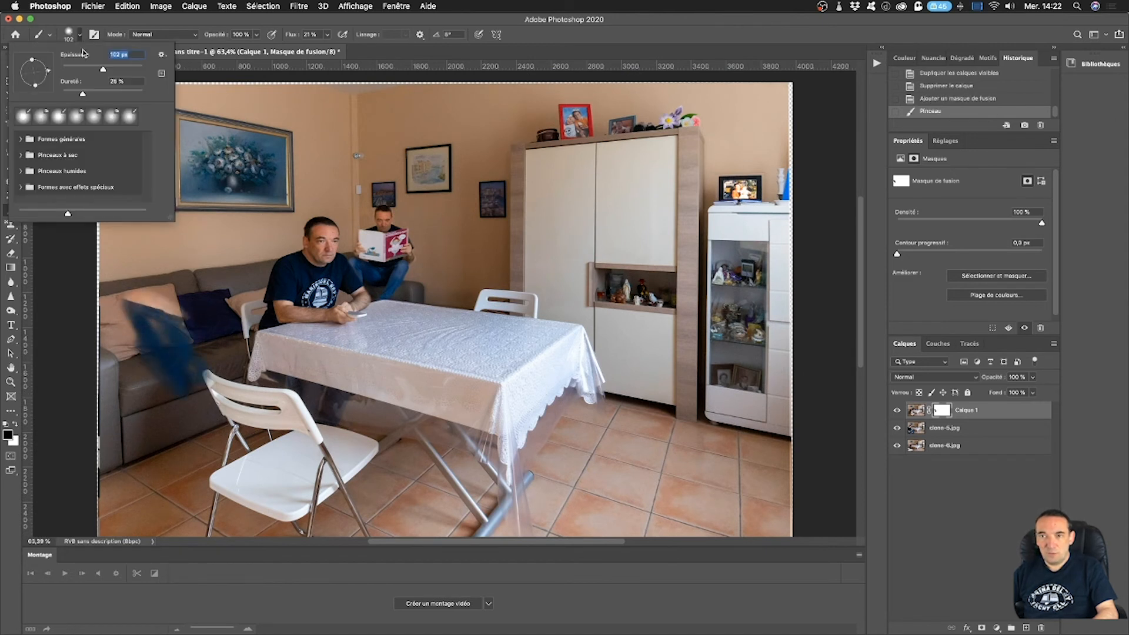
drag(109, 72, 133, 70)
click(164, 427)
mouse_move(165, 427)
mouse_down()
mouse_move(119, 328)
mouse_move(195, 396)
mouse_move(229, 442)
mouse_move(235, 473)
mouse_move(261, 462)
mouse_move(320, 481)
mouse_move(204, 469)
mouse_move(221, 468)
mouse_move(139, 409)
mouse_move(161, 462)
mouse_move(141, 518)
mouse_move(114, 503)
mouse_move(135, 466)
mouse_move(94, 503)
mouse_move(116, 316)
mouse_move(94, 386)
mouse_move(95, 507)
mouse_move(168, 357)
mouse_move(171, 281)
mouse_move(165, 301)
mouse_move(192, 248)
mouse_move(172, 255)
mouse_move(203, 245)
mouse_move(196, 288)
mouse_up()
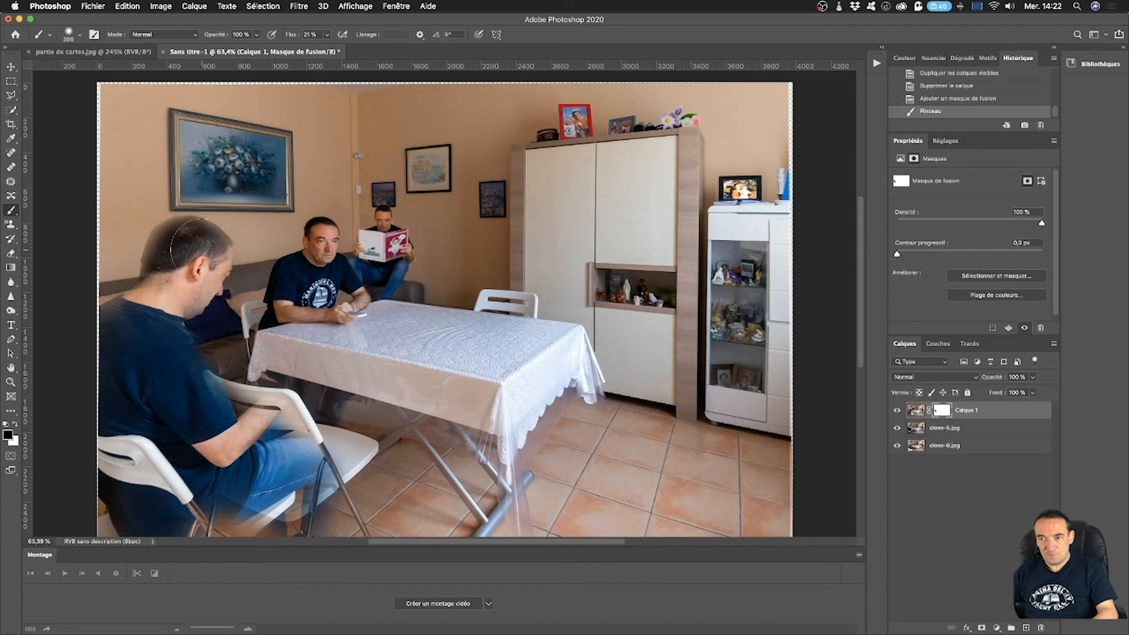
mouse_move(172, 362)
mouse_down()
mouse_move(302, 409)
mouse_move(310, 397)
mouse_move(273, 379)
mouse_move(307, 365)
mouse_move(292, 347)
mouse_move(252, 360)
mouse_move(297, 388)
mouse_move(263, 432)
mouse_move(314, 454)
mouse_move(352, 451)
mouse_move(272, 497)
mouse_move(289, 530)
mouse_move(172, 518)
mouse_move(186, 541)
mouse_move(345, 568)
mouse_move(254, 523)
mouse_move(340, 527)
mouse_move(197, 515)
mouse_move(170, 495)
mouse_move(360, 544)
mouse_move(349, 495)
mouse_move(366, 478)
mouse_move(363, 503)
mouse_move(371, 452)
mouse_move(383, 454)
mouse_move(330, 441)
mouse_move(332, 505)
mouse_move(248, 496)
mouse_move(341, 504)
mouse_move(284, 445)
mouse_move(252, 429)
mouse_up()
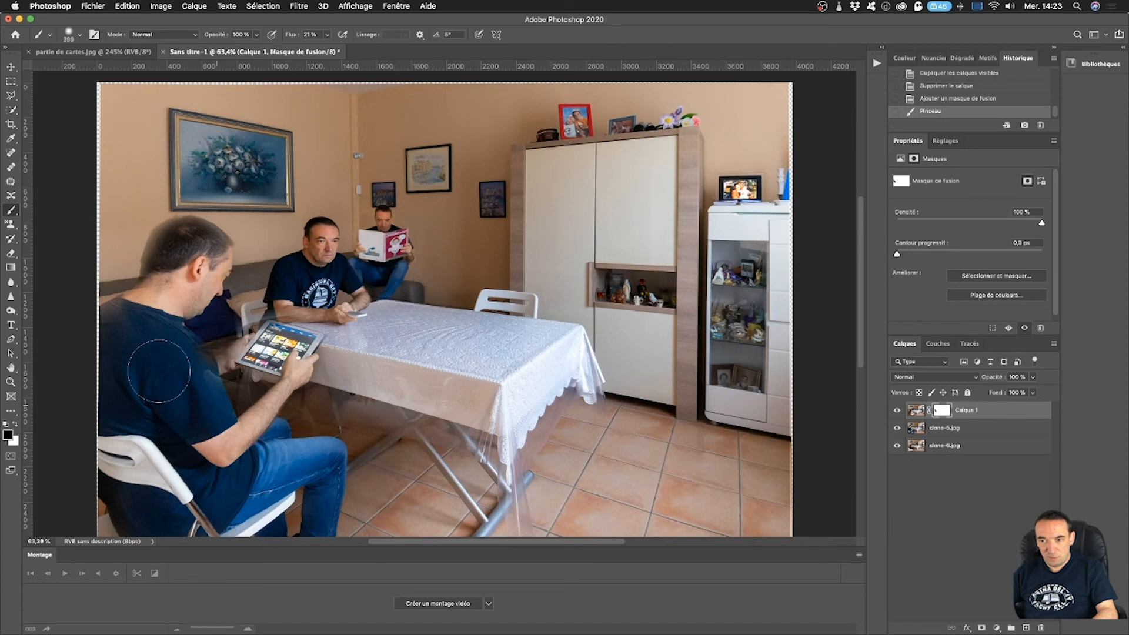
drag(261, 511, 264, 508)
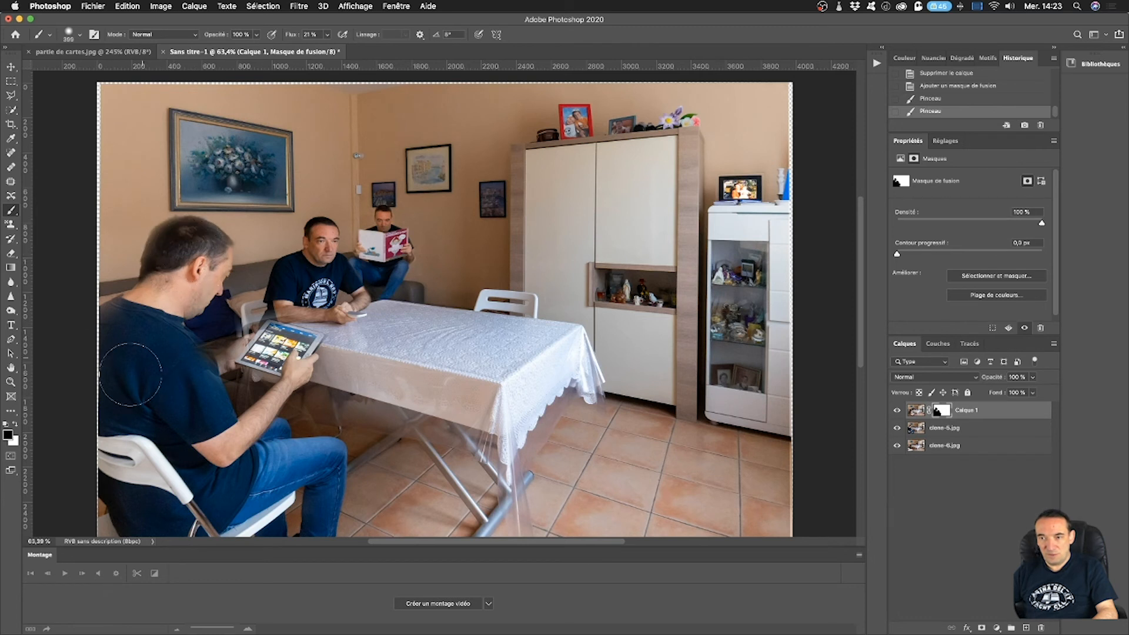
mouse_move(155, 518)
mouse_down()
mouse_move(195, 545)
mouse_move(178, 530)
mouse_up()
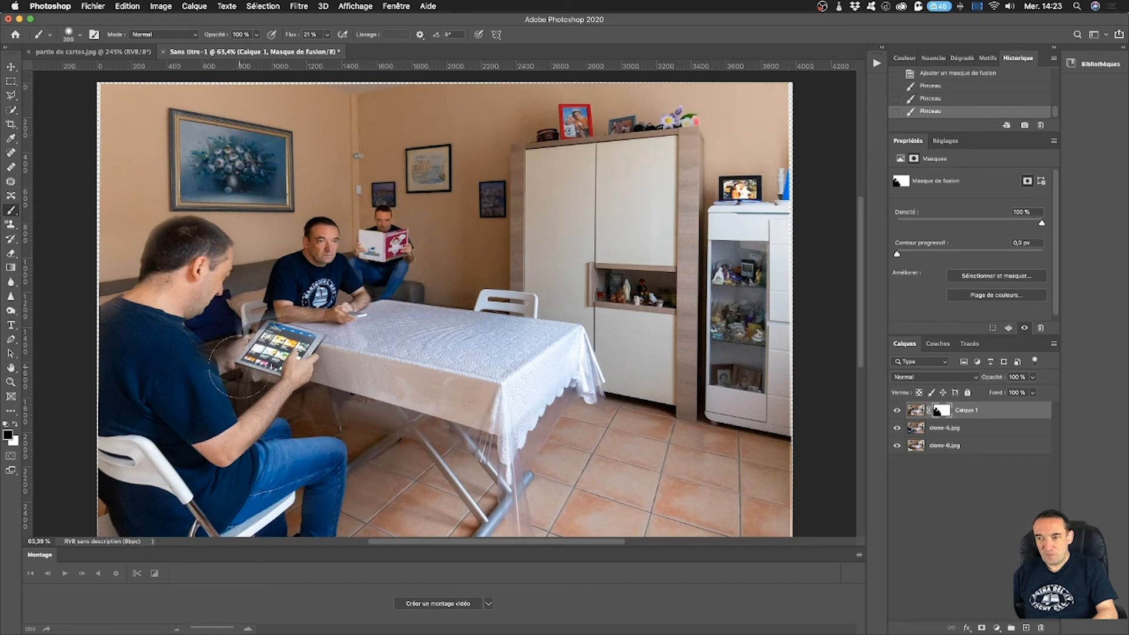
click(152, 477)
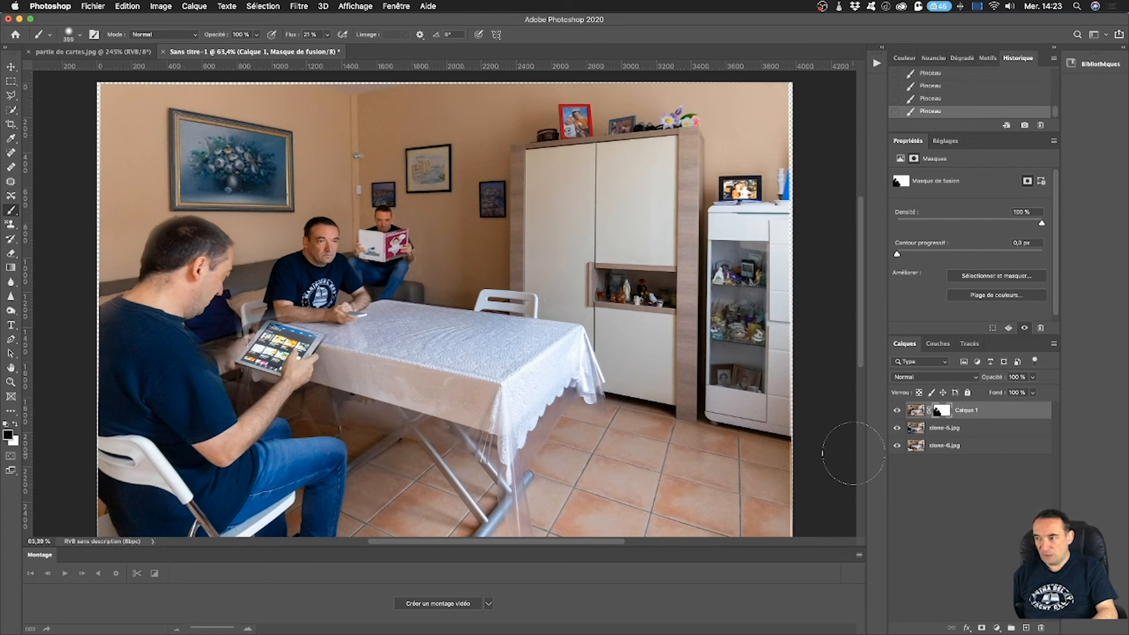
Stamp all visible layers into a new merged layer and delete the Calque 1 and clone-5 layers beneath it.
click(965, 429)
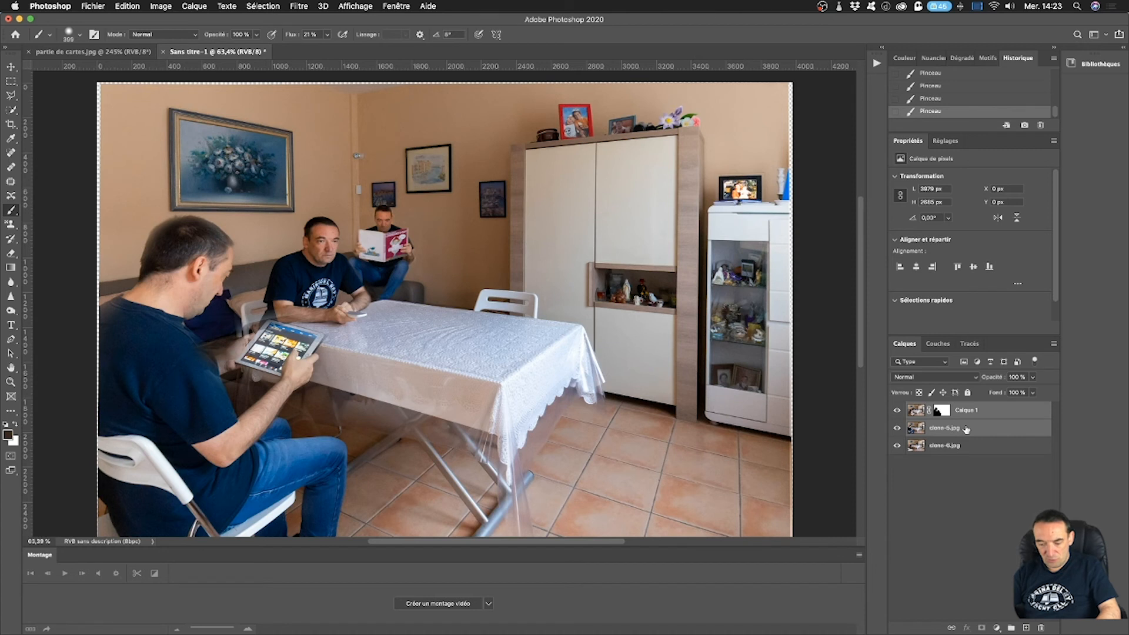
key(super+alt+shift+e)
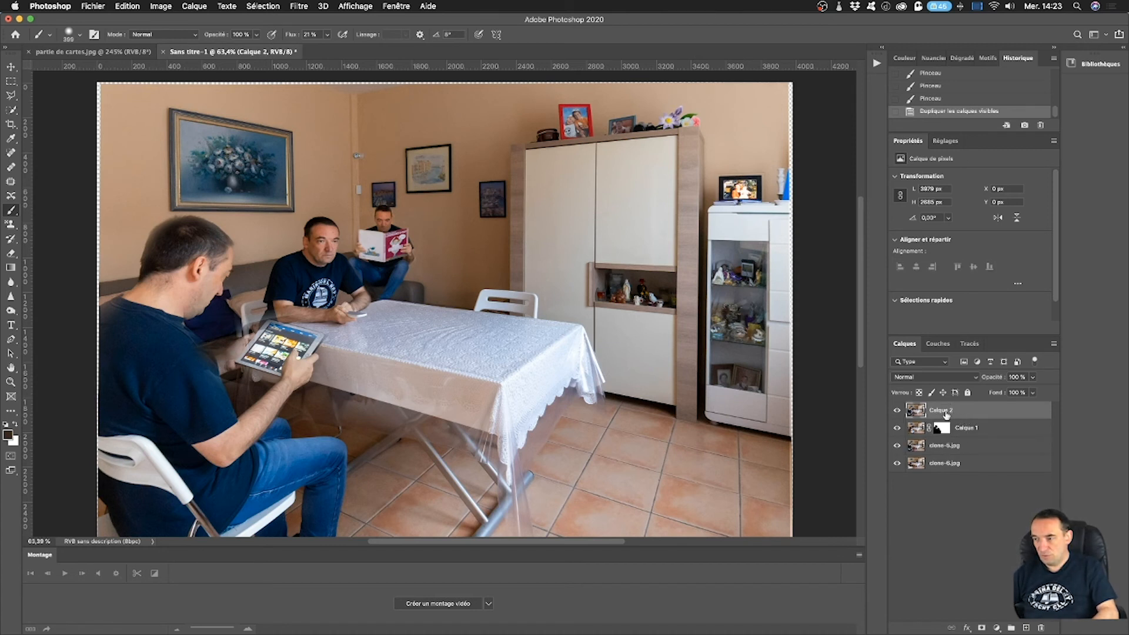
click(1001, 432)
shift+click(991, 447)
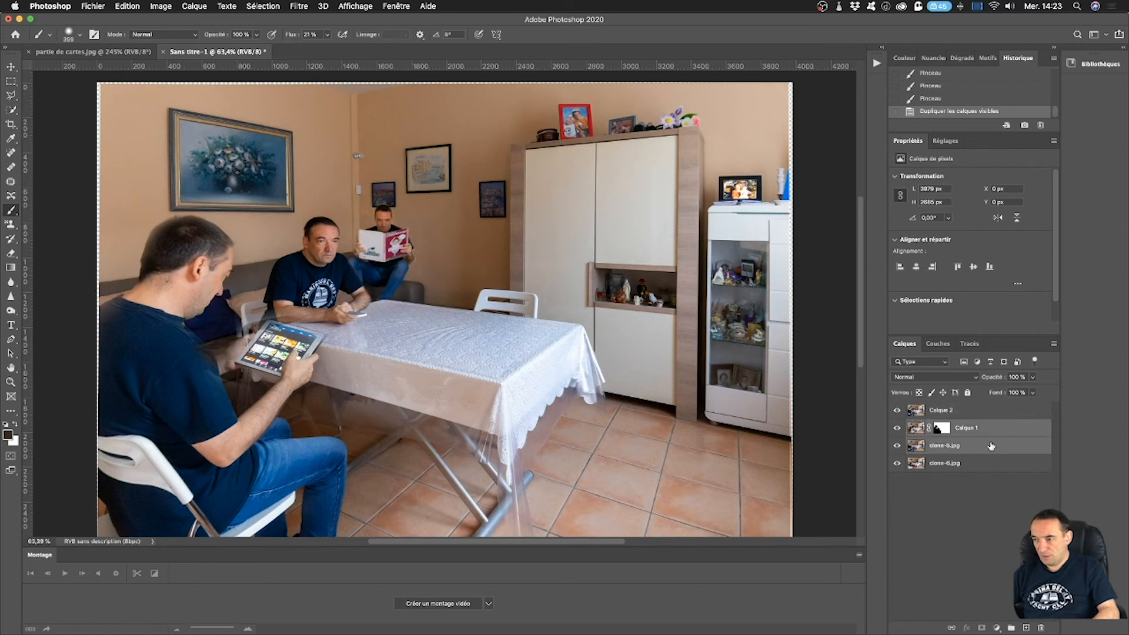
mouse_move(994, 438)
mouse_down()
mouse_move(1000, 574)
mouse_move(1042, 630)
mouse_up()
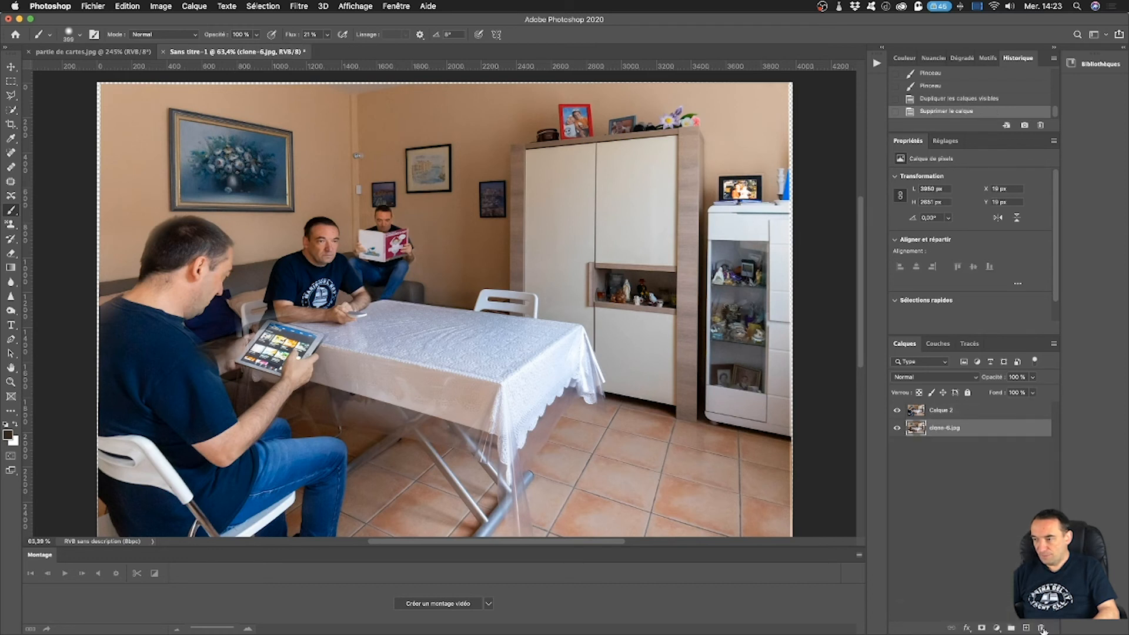
Add a layer mask to Calque 2 and paint black over the chair behind the table to reveal the seated man from clone-6.
click(975, 412)
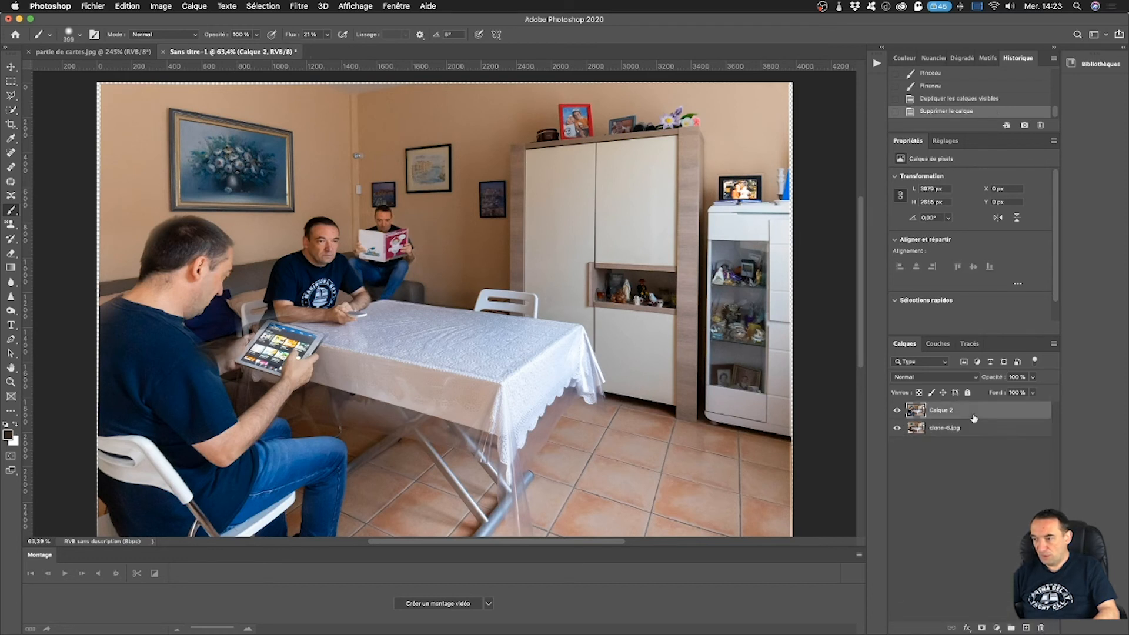
click(982, 628)
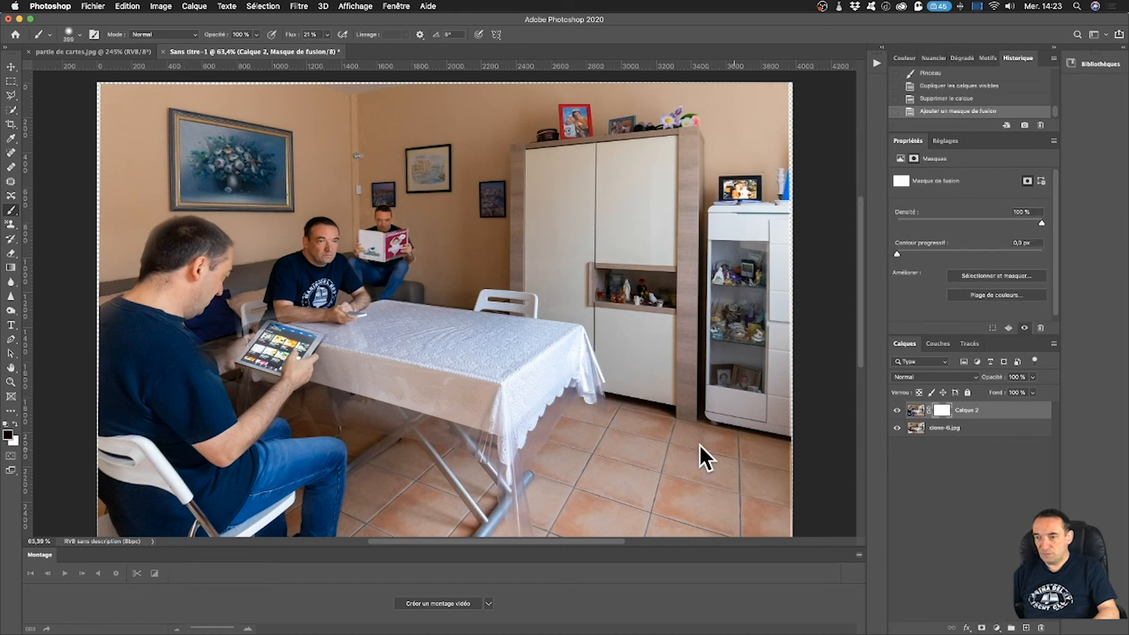
drag(505, 295, 488, 292)
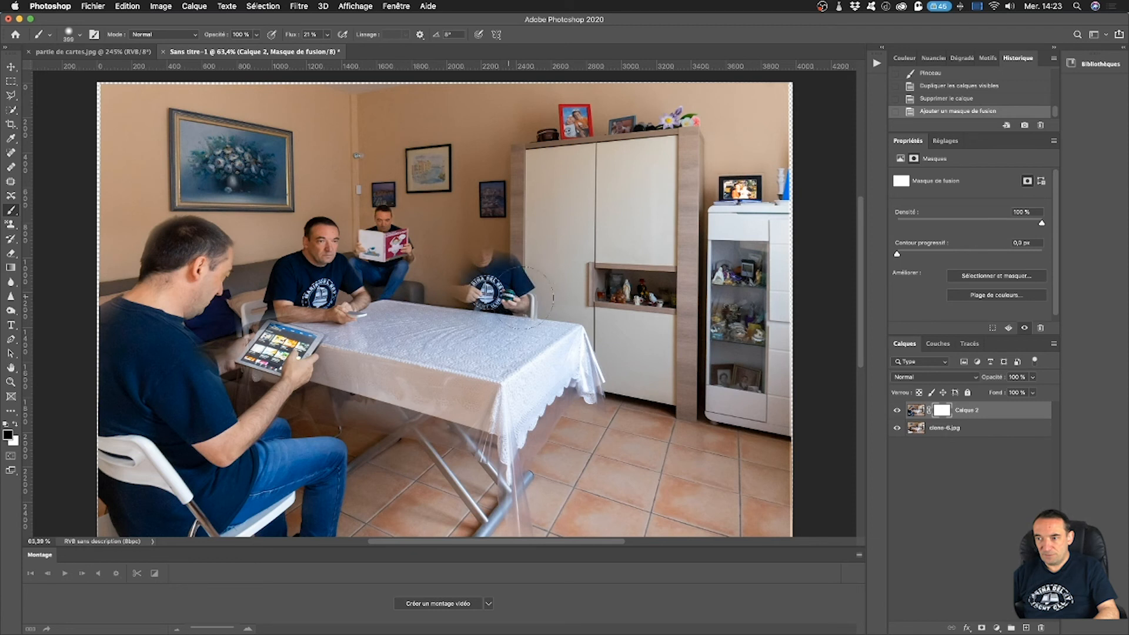
mouse_move(498, 244)
mouse_down()
mouse_move(446, 274)
mouse_move(464, 267)
mouse_move(452, 274)
mouse_move(454, 262)
mouse_move(446, 277)
mouse_move(456, 275)
mouse_up()
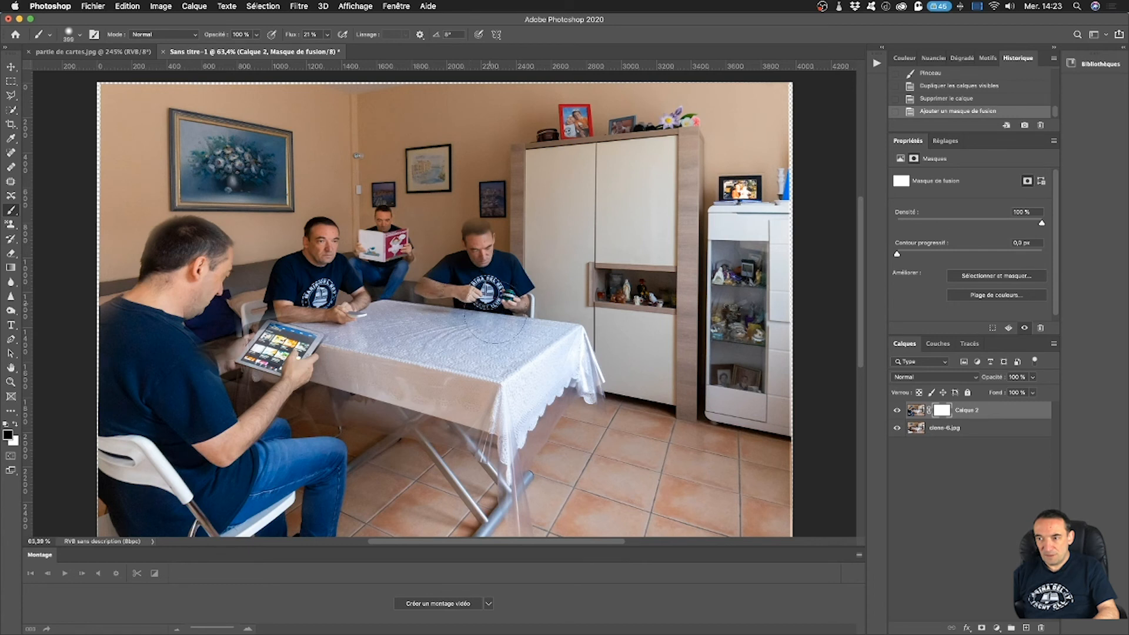
mouse_move(476, 253)
mouse_down()
mouse_move(477, 240)
mouse_move(498, 303)
mouse_up()
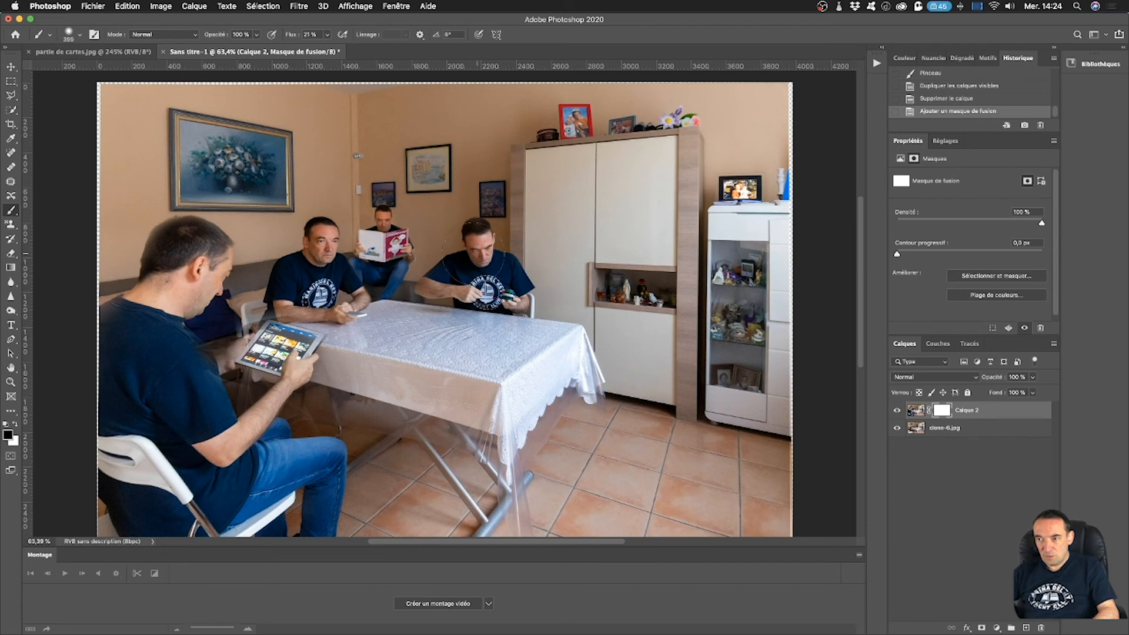
click(476, 335)
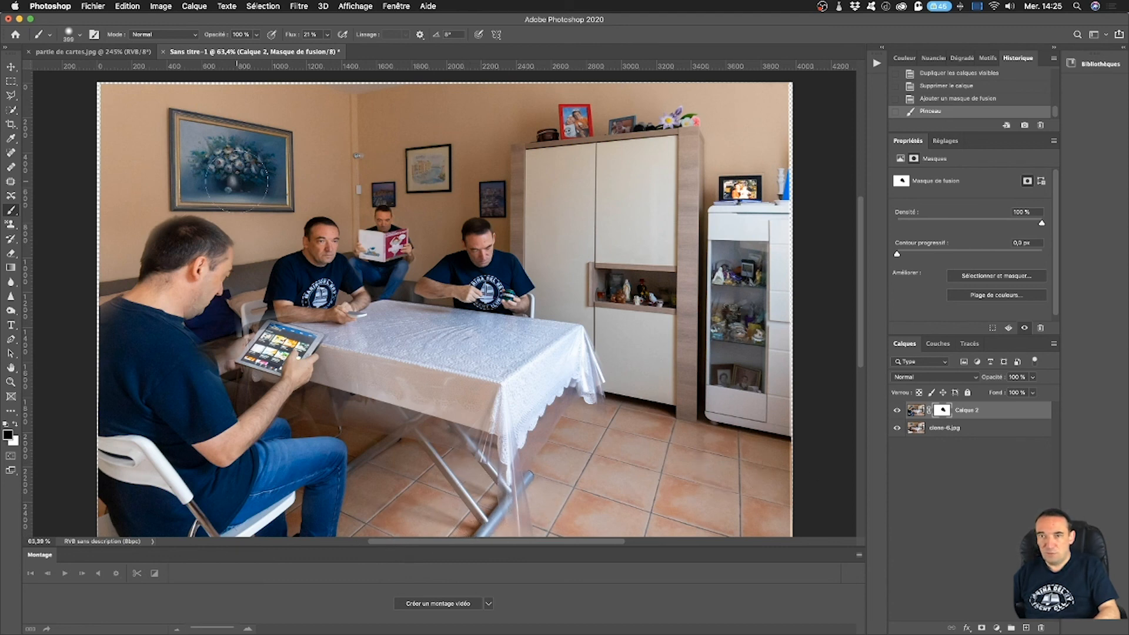
Crop the composite just inside its uneven edges to about 3870 × 2565 px, and switch to the partie de cartes.jpg document.
click(10, 124)
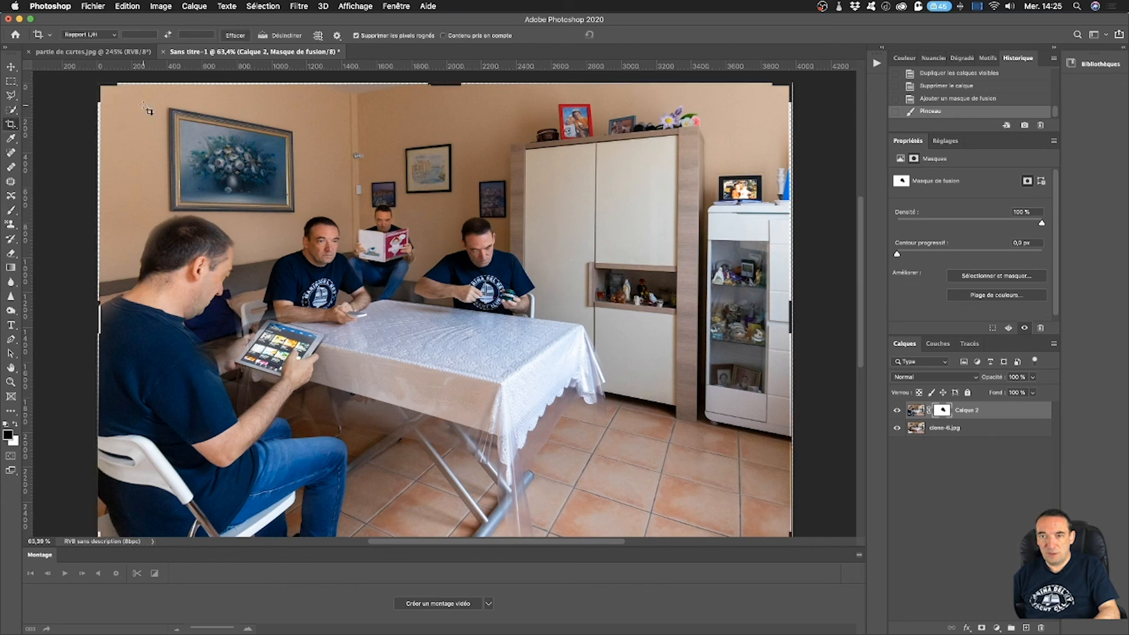
drag(107, 87, 788, 536)
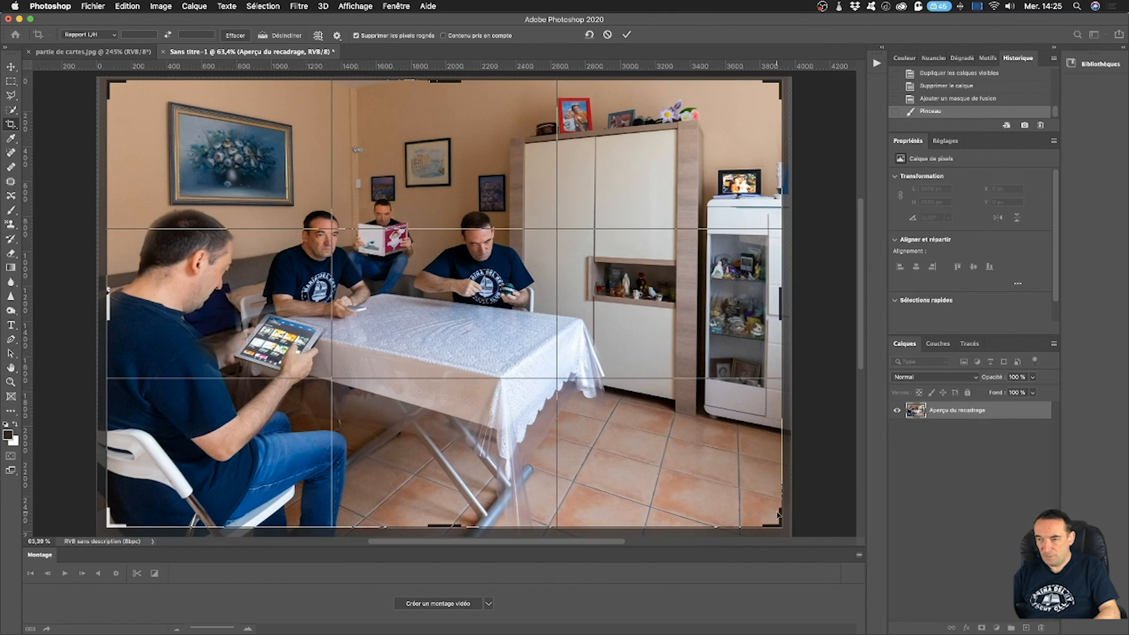
key(Return)
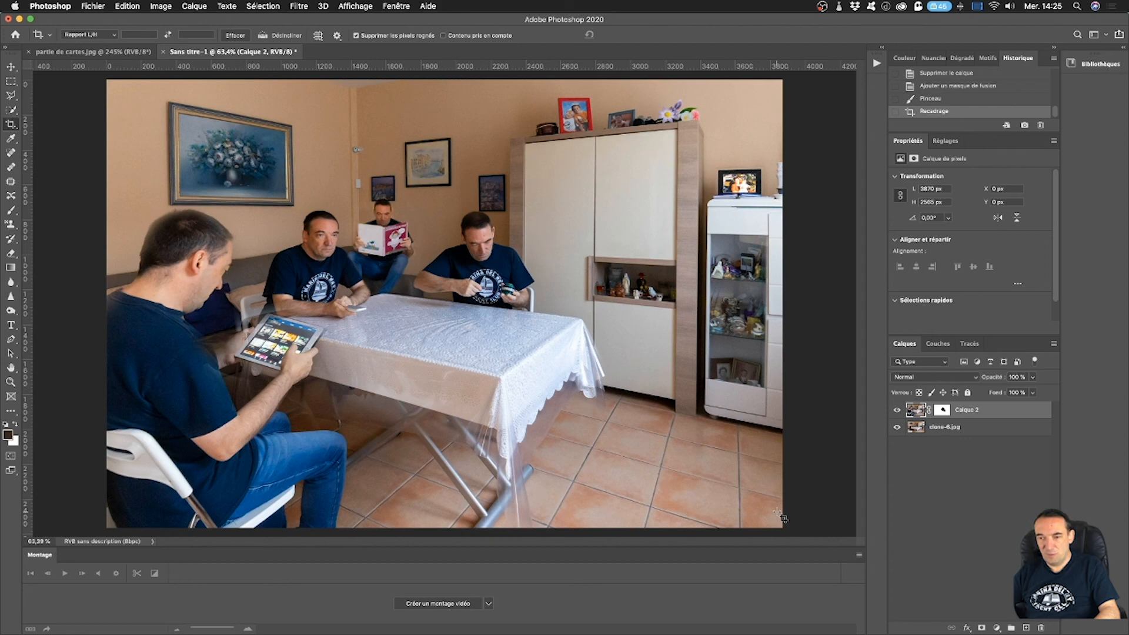
click(87, 51)
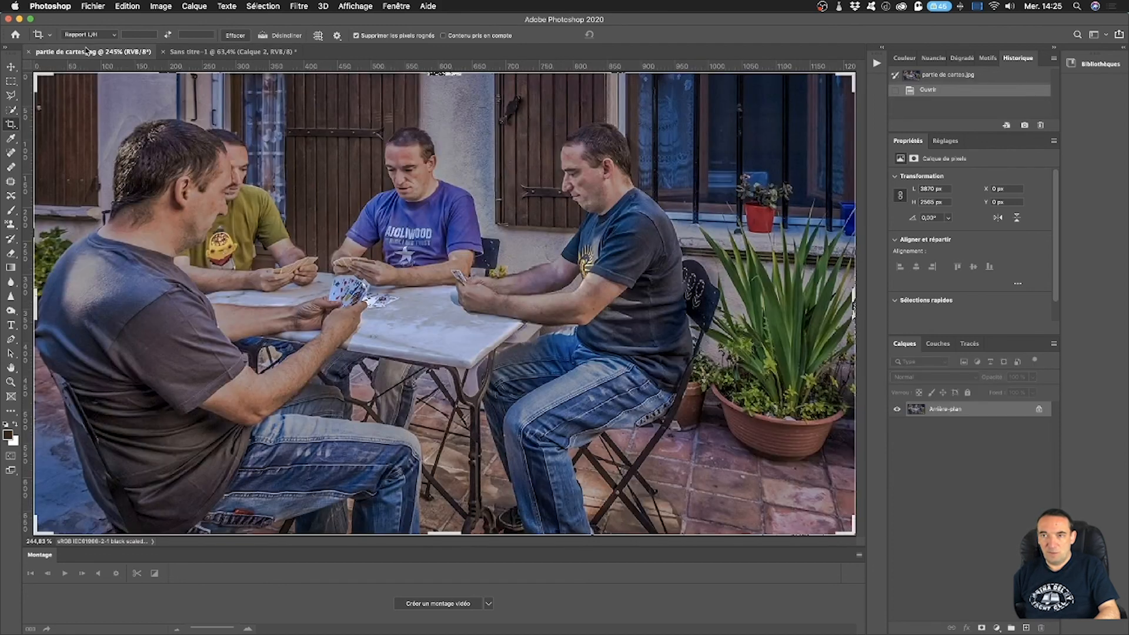